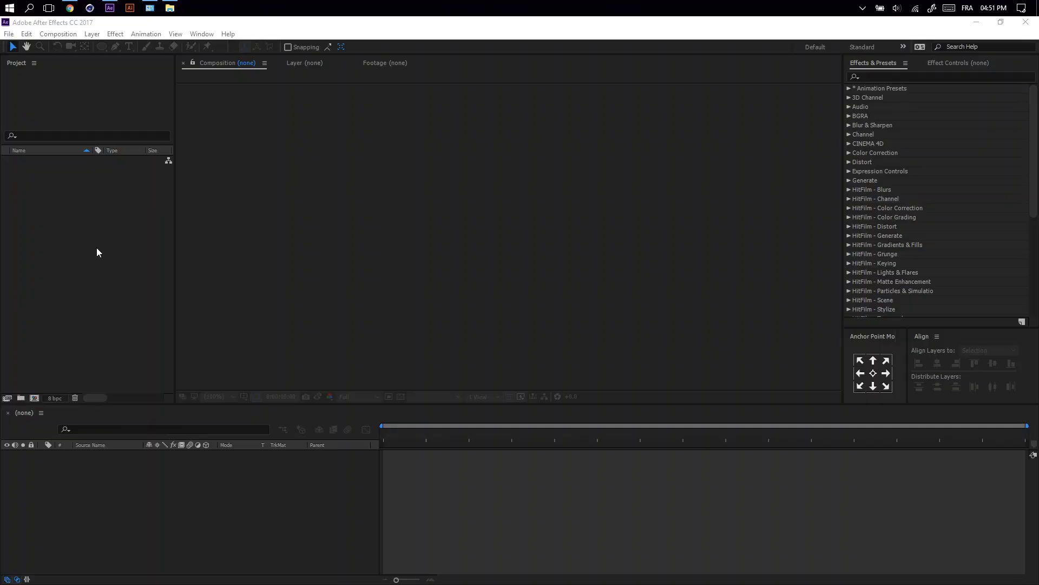
Create a new 800×600 composition named Main from the Project panel.
{"action": "right_click", "coordinate": [95, 245]}
{"action": "left_click", "coordinate": [108, 249]}
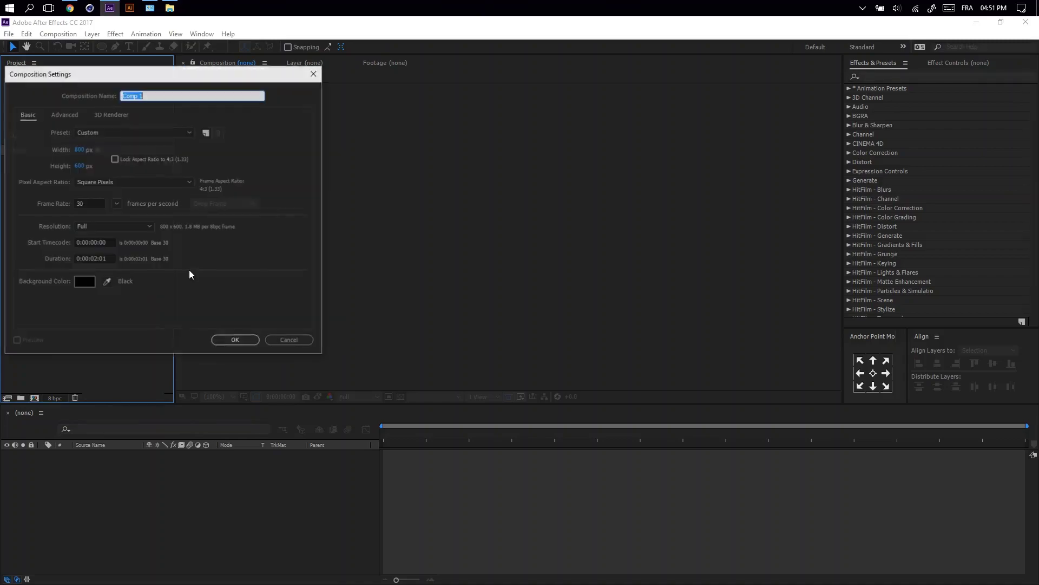
{"action": "type", "text": "Main"}
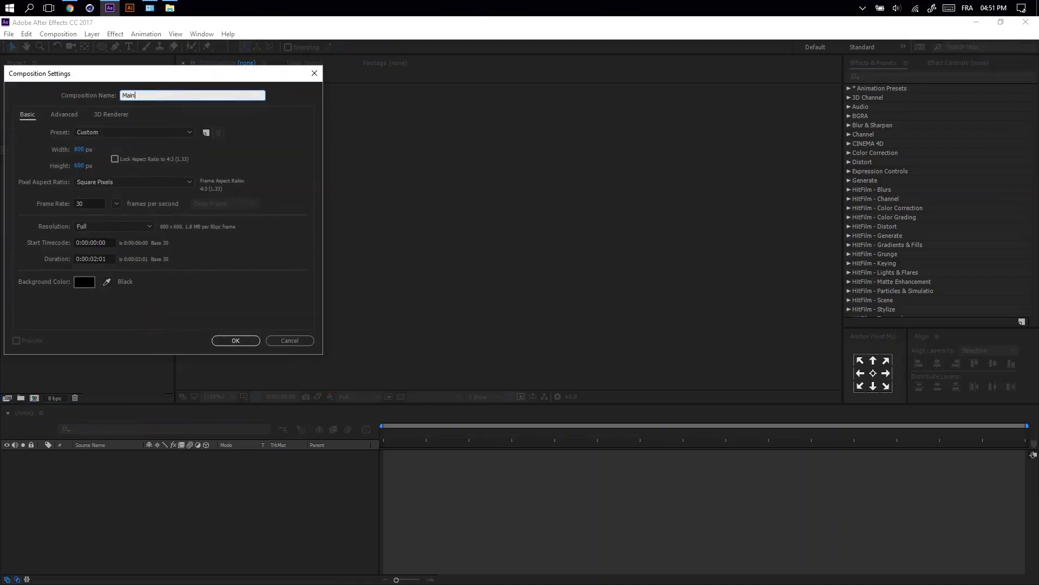
{"action": "left_click", "coordinate": [235, 344]}
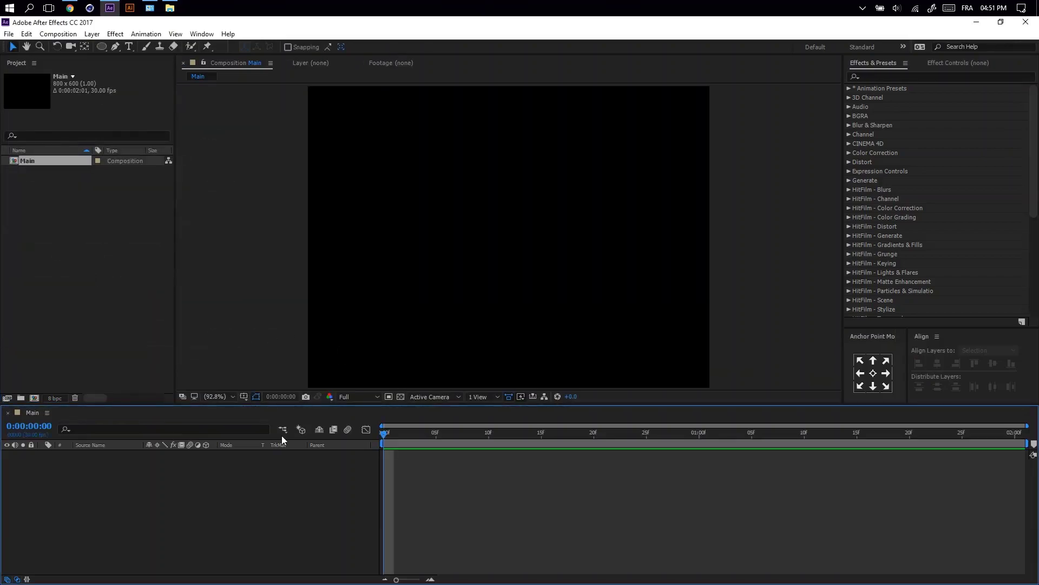
Add a white solid layer, White Solid 1, to the Main timeline.
{"action": "right_click", "coordinate": [262, 540]}
{"action": "mouse_move", "coordinate": [301, 421]}
{"action": "left_click", "coordinate": [174, 447]}
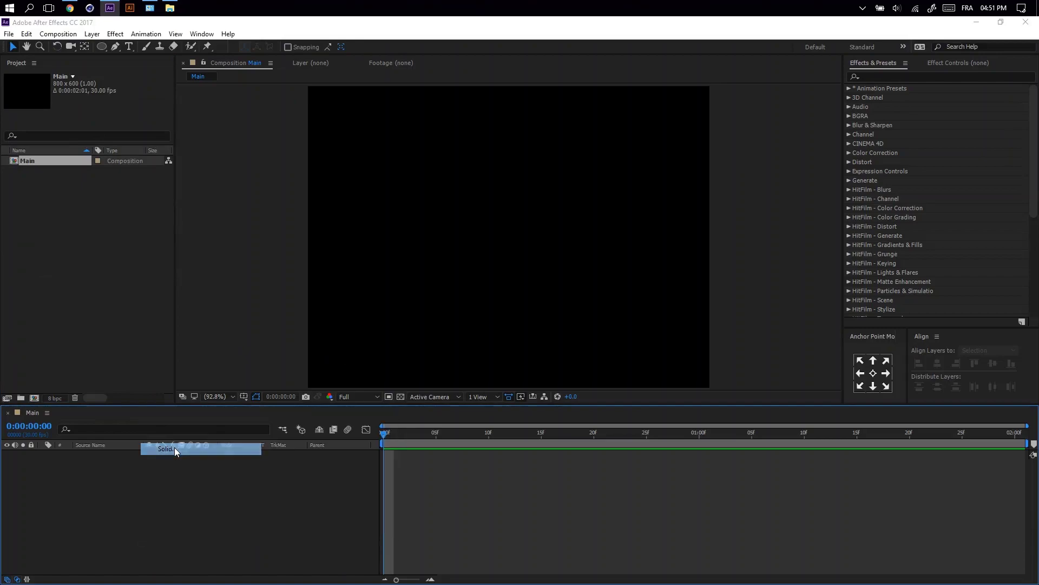
{"action": "left_click", "coordinate": [152, 287]}
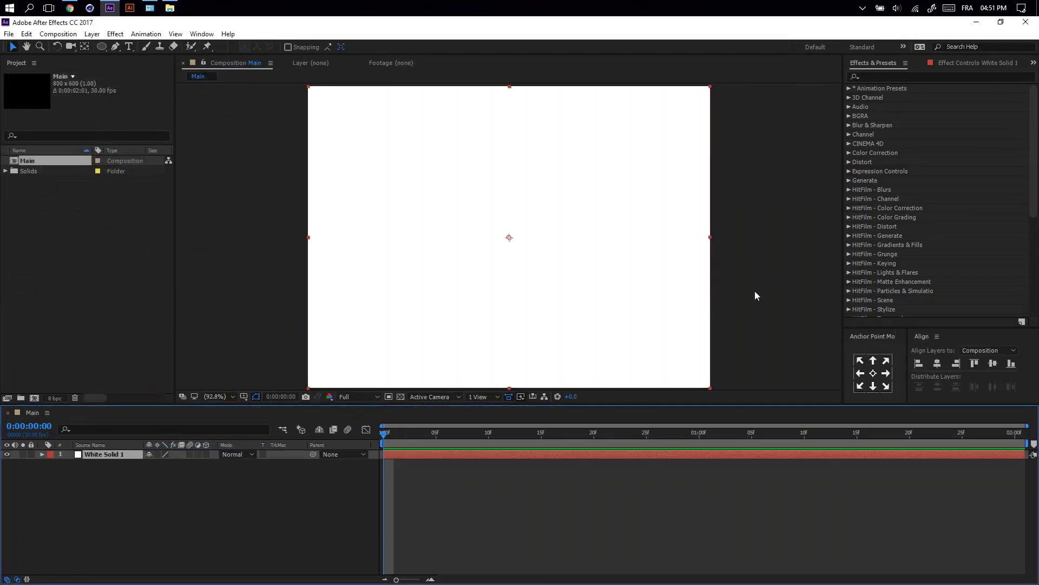
Apply CC Star Burst to the white solid, found by searching 'cc star'.
{"action": "left_click", "coordinate": [888, 75]}
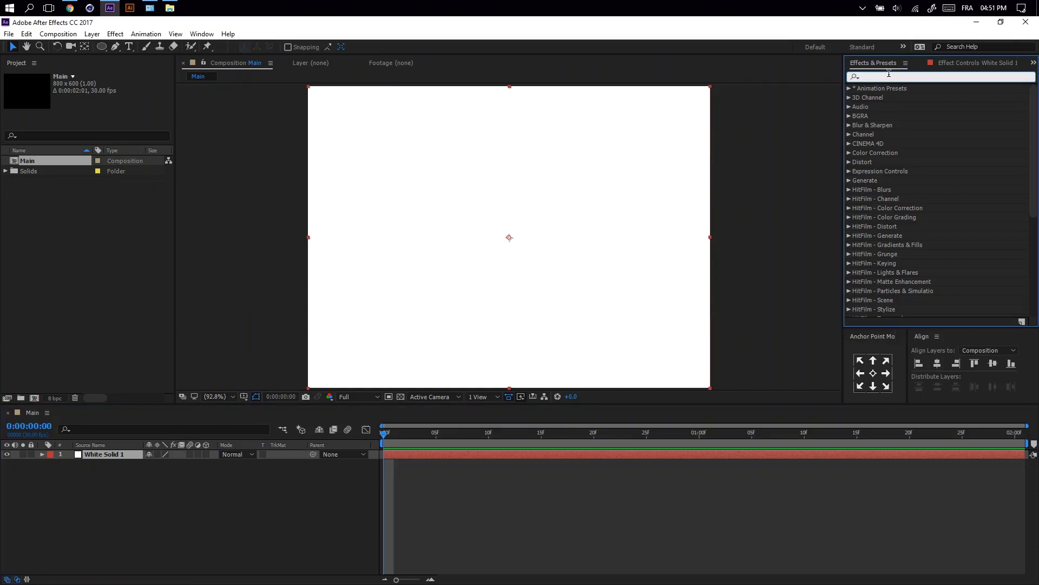
{"action": "type", "text": "cc star"}
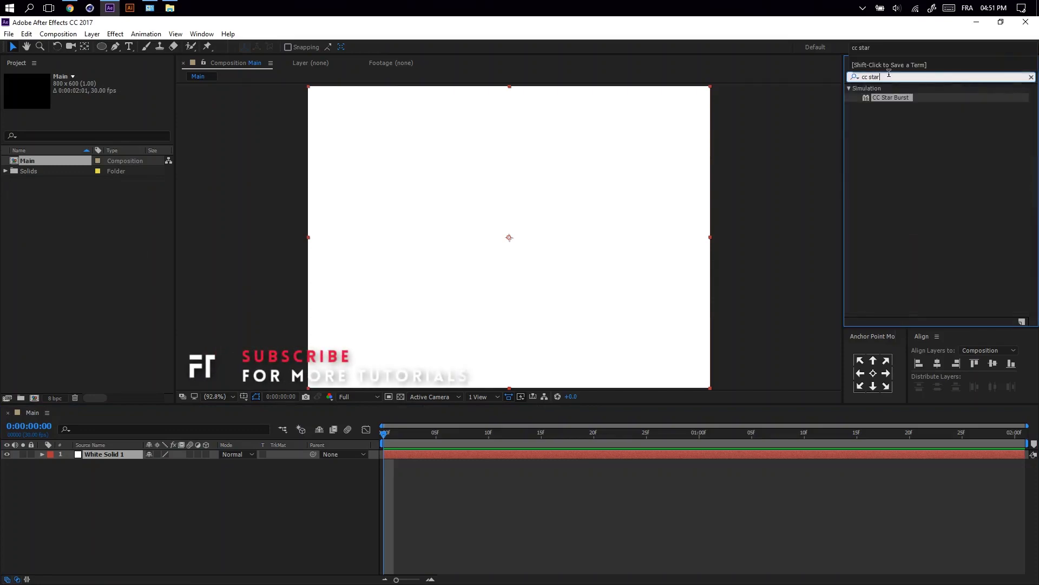
{"action": "double_click", "coordinate": [888, 98]}
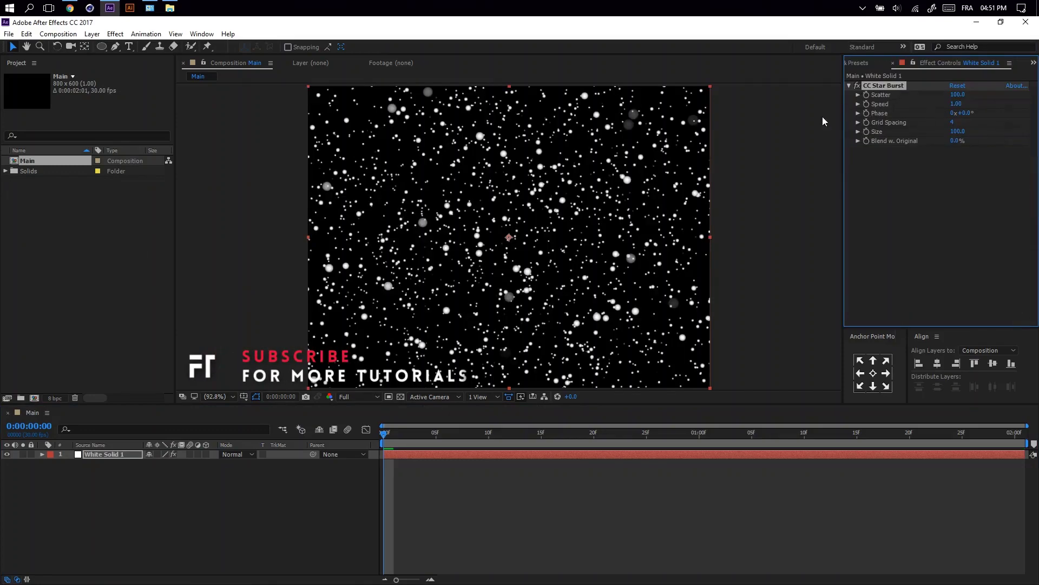
Set CC Star Burst to Scatter 500, Grid Spacing 2, Size 75, and enable Speed keyframing.
{"action": "left_click", "coordinate": [955, 95]}
{"action": "type", "text": "500"}
{"action": "key", "text": "Return"}
{"action": "type", "text": "2"}
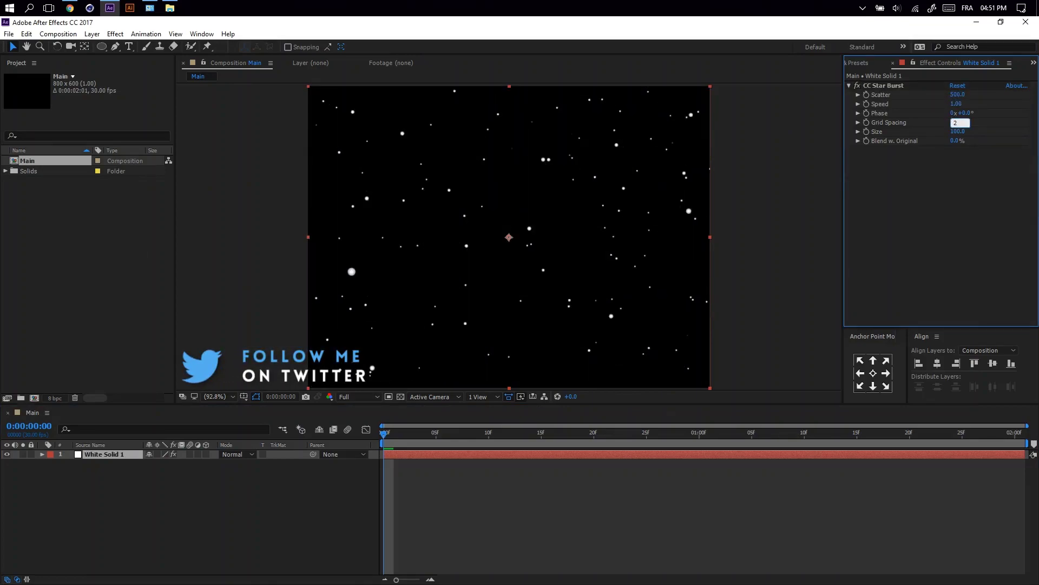
{"action": "key", "text": "Return"}
{"action": "left_click", "coordinate": [956, 131]}
{"action": "type", "text": "75"}
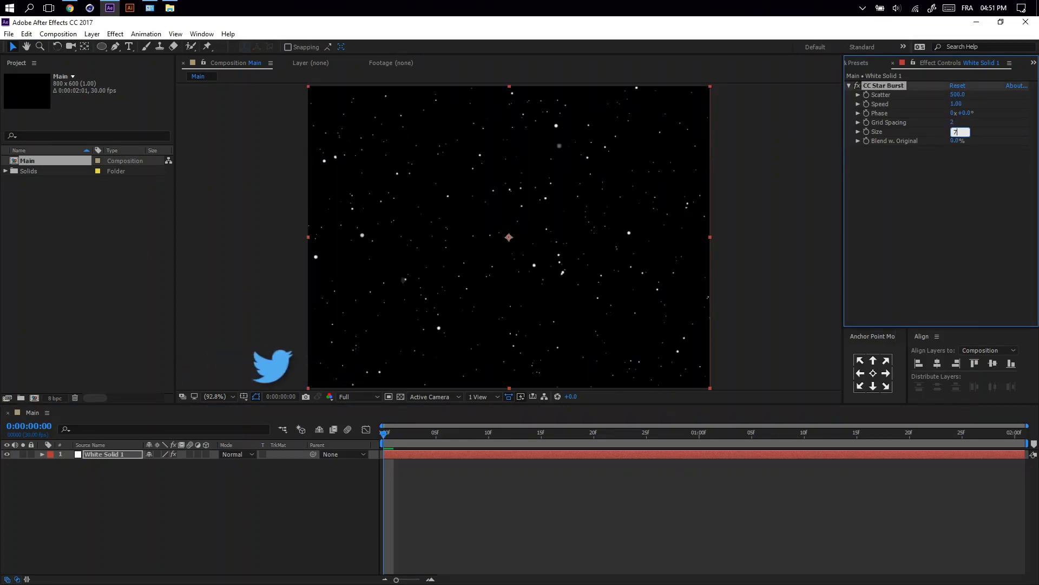
{"action": "key", "text": "Return"}
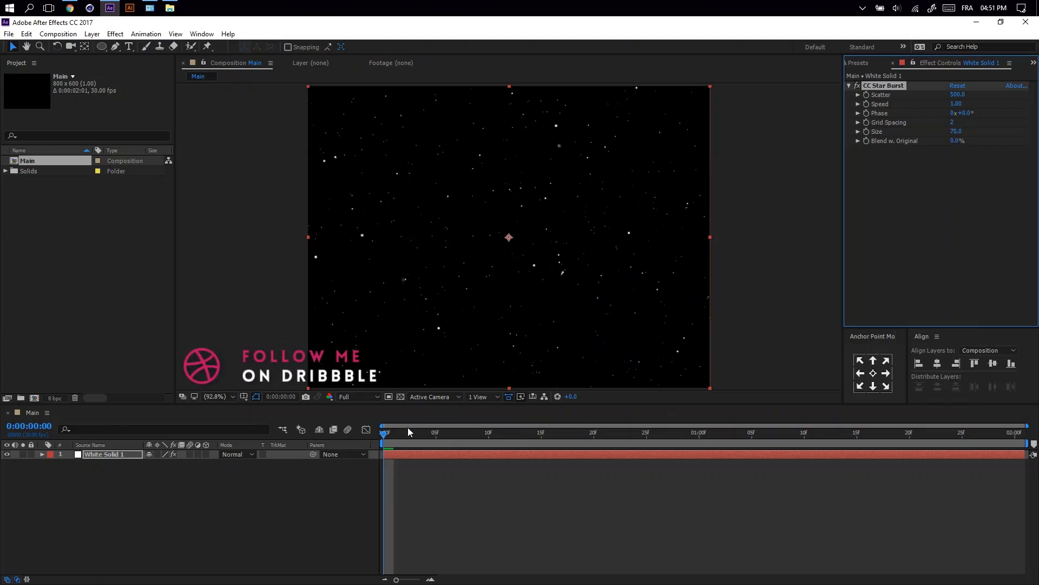
{"action": "left_click", "coordinate": [866, 105]}
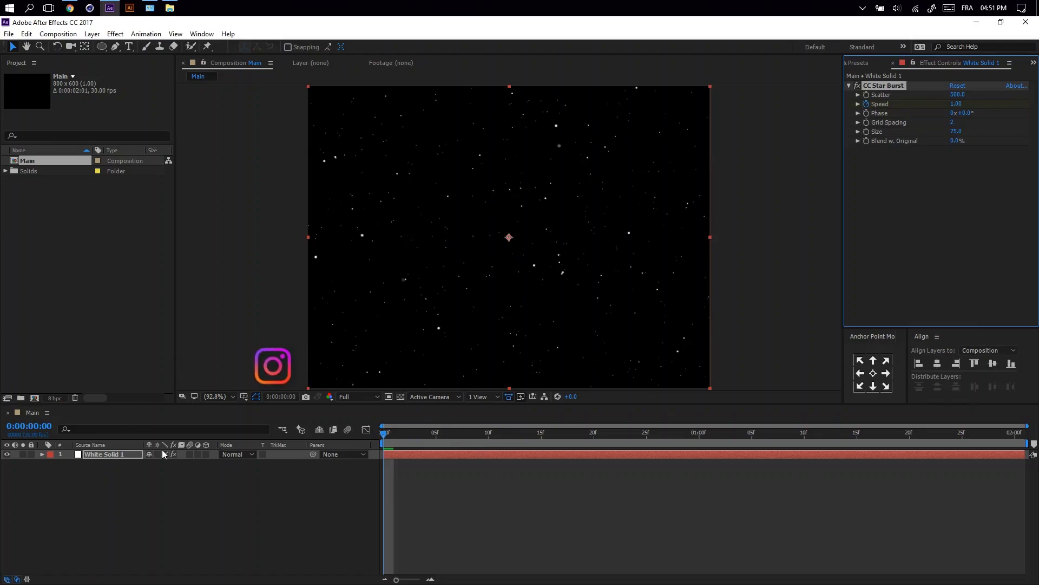
Keyframe Speed at 0 on the first frame and 3 at 0:00:01:11.
{"action": "key", "text": "u"}
{"action": "left_click", "coordinate": [956, 113]}
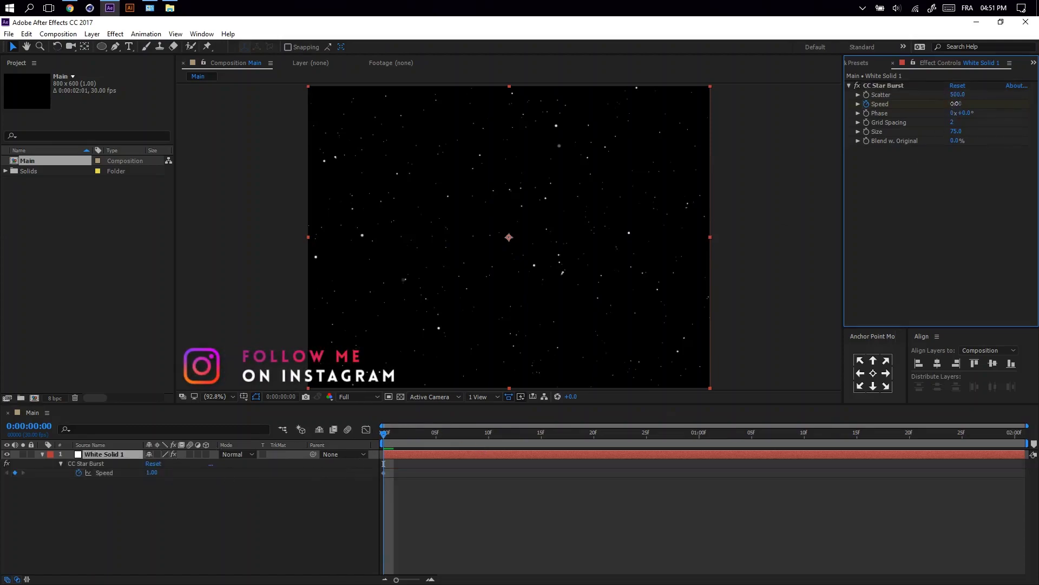
{"action": "key", "text": "Return"}
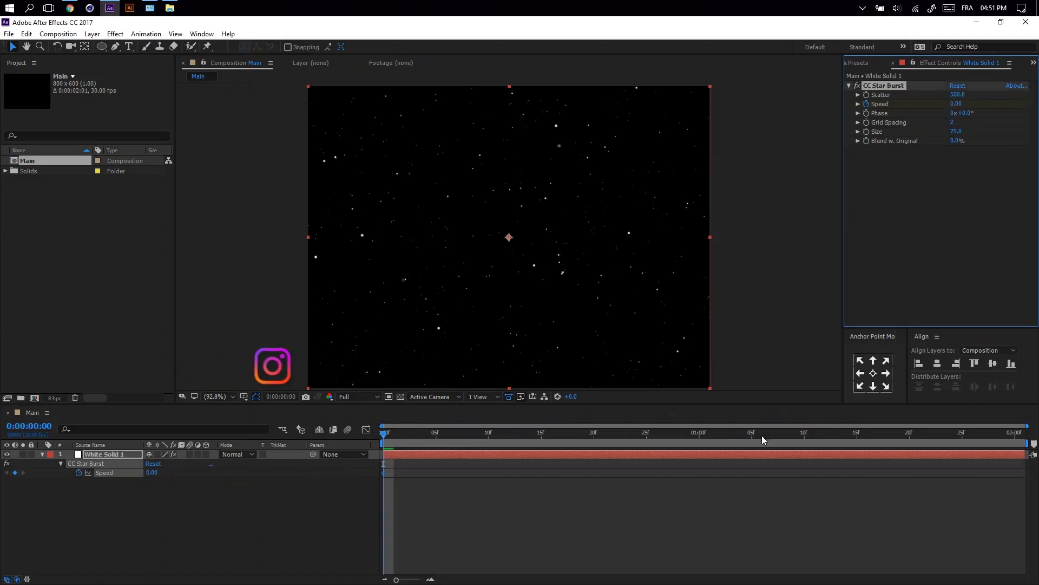
{"action": "left_click", "coordinate": [804, 436]}
{"action": "left_click_drag", "start_coordinate": [811, 448], "coordinate": [814, 444]}
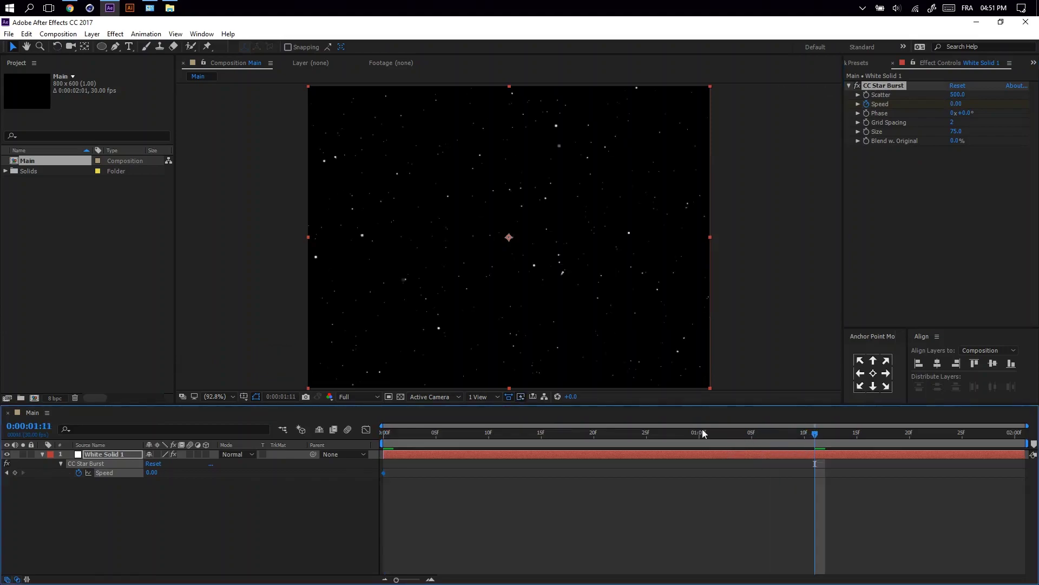
{"action": "left_click", "coordinate": [958, 103]}
{"action": "type", "text": "3"}
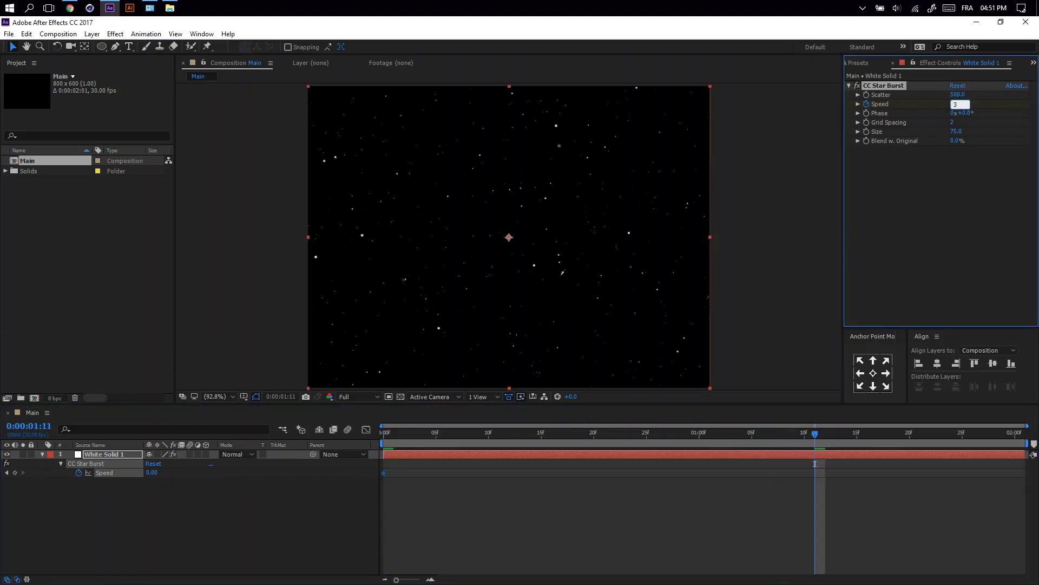
Keyframe Speed back to 0 at the end, then return to the start and select White Solid 1.
{"action": "left_click", "coordinate": [970, 430]}
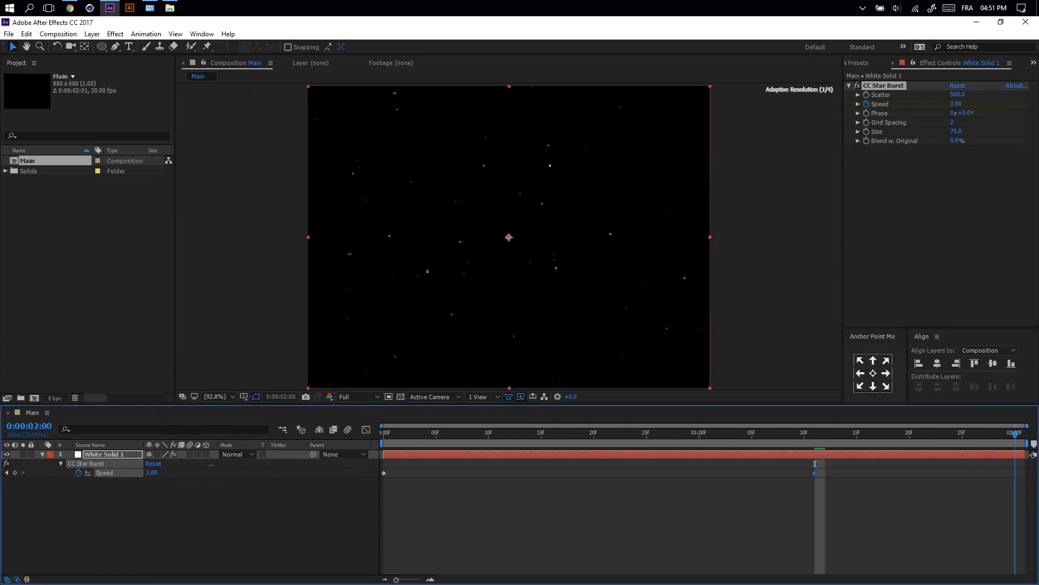
{"action": "key", "text": "End"}
{"action": "left_click", "coordinate": [957, 103]}
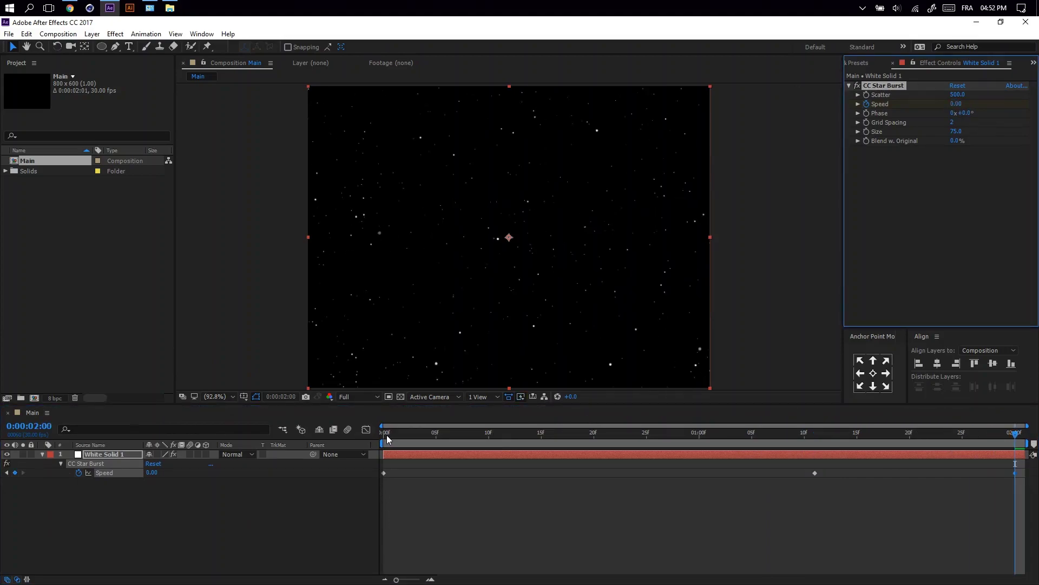
{"action": "left_click", "coordinate": [384, 436]}
{"action": "left_click", "coordinate": [470, 453]}
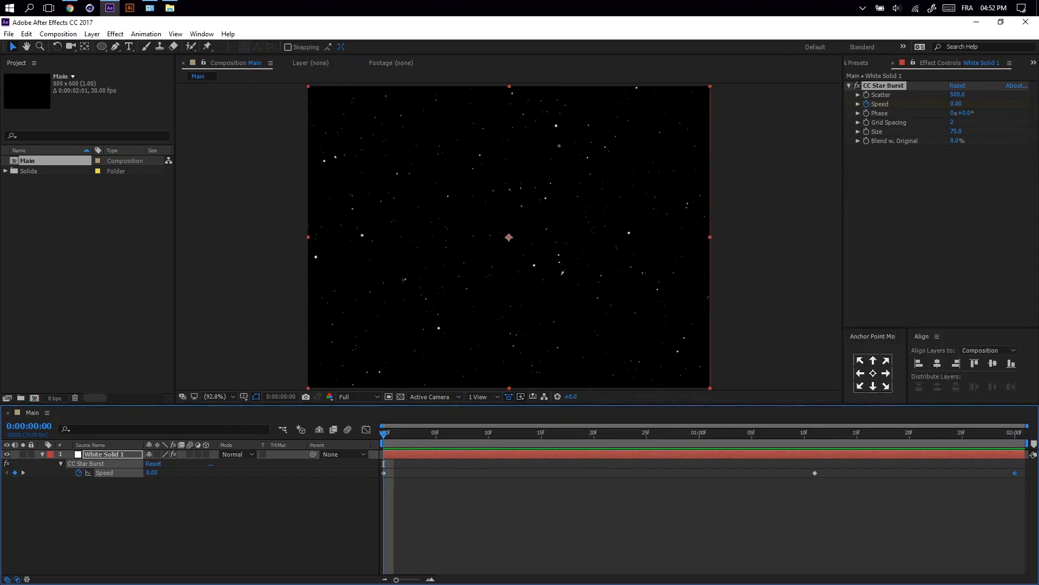
Apply a Fill effect to the star layer with its colour set to FFFFFF.
{"action": "left_click", "coordinate": [876, 66]}
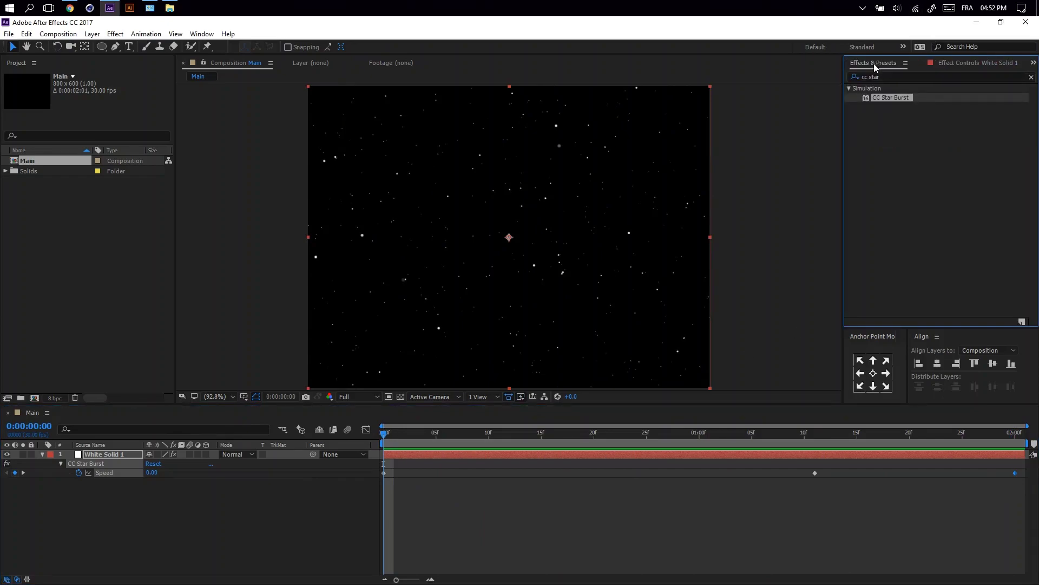
{"action": "left_click", "coordinate": [892, 76]}
{"action": "type", "text": "fill"}
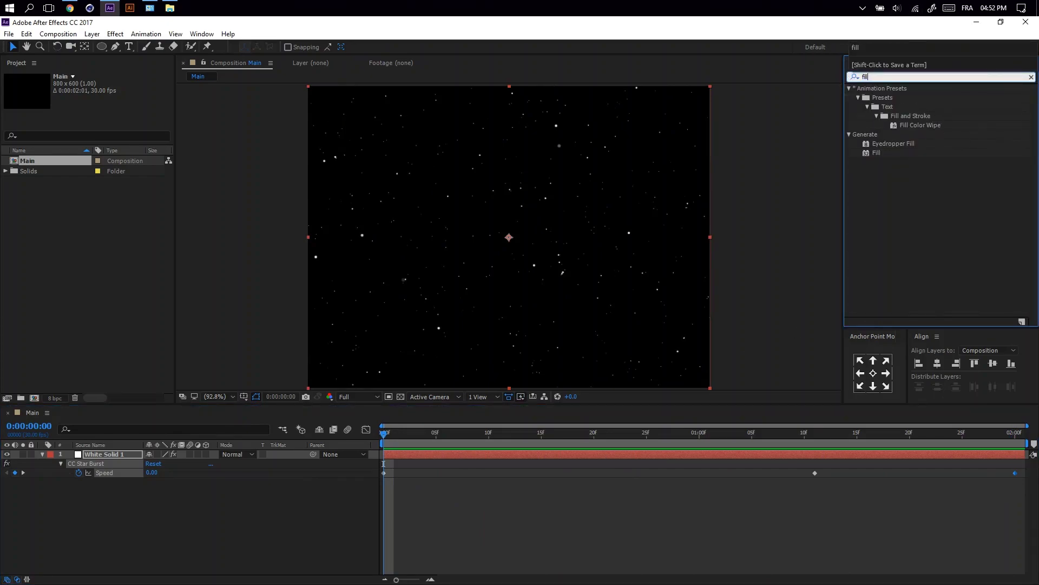
{"action": "double_click", "coordinate": [876, 153]}
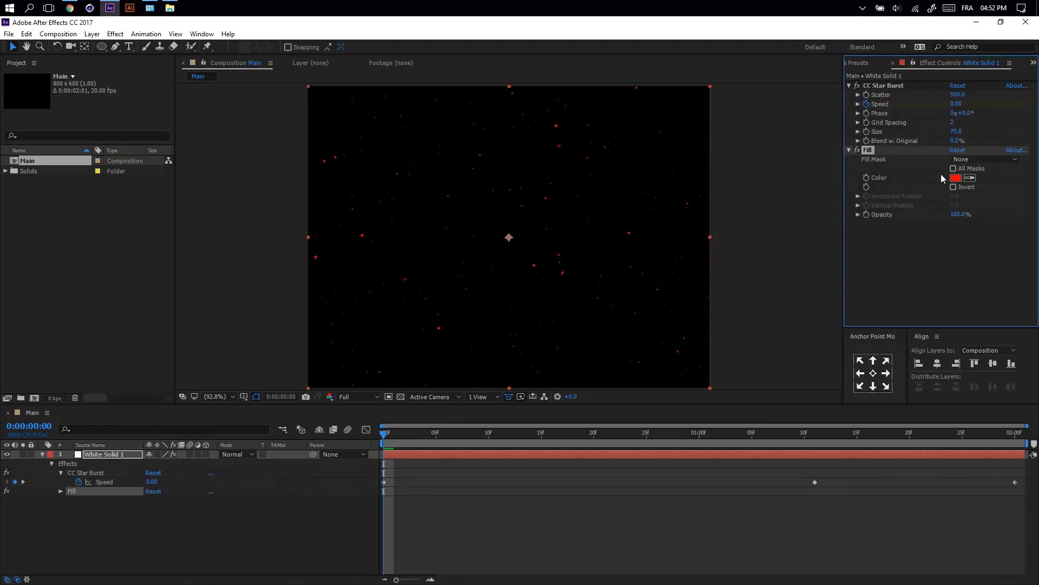
{"action": "left_click", "coordinate": [956, 178]}
{"action": "type", "text": "FFFFFF"}
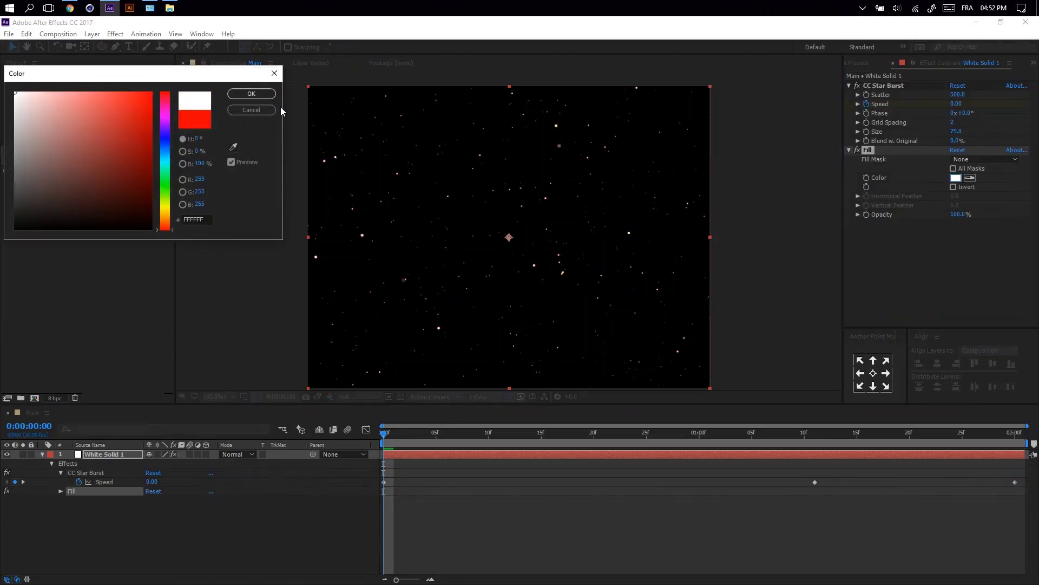
{"action": "key", "text": "period"}
{"action": "key", "text": "period"}
{"action": "key", "text": "period"}
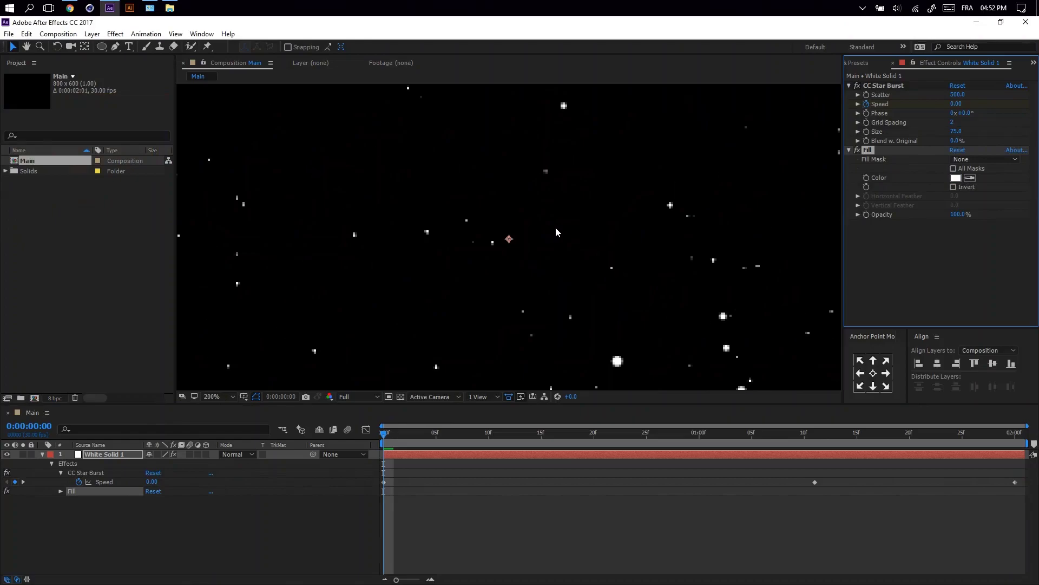
Re-enable the Fill effect, fit the viewer to the composition, and collapse Fill's settings.
{"action": "left_click", "coordinate": [857, 151]}
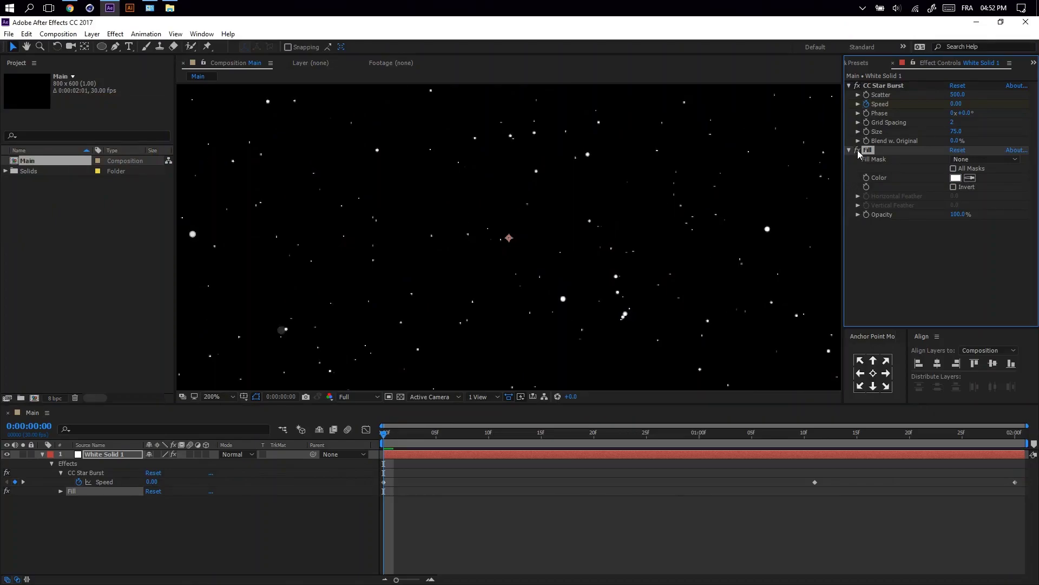
{"action": "left_click", "coordinate": [227, 395]}
{"action": "left_click", "coordinate": [249, 215]}
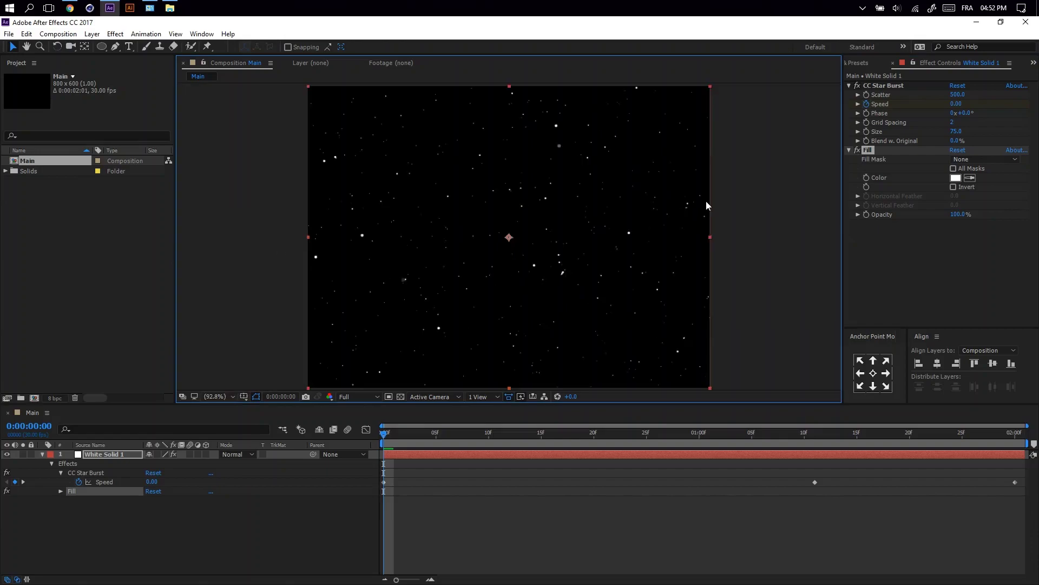
{"action": "left_click", "coordinate": [849, 150]}
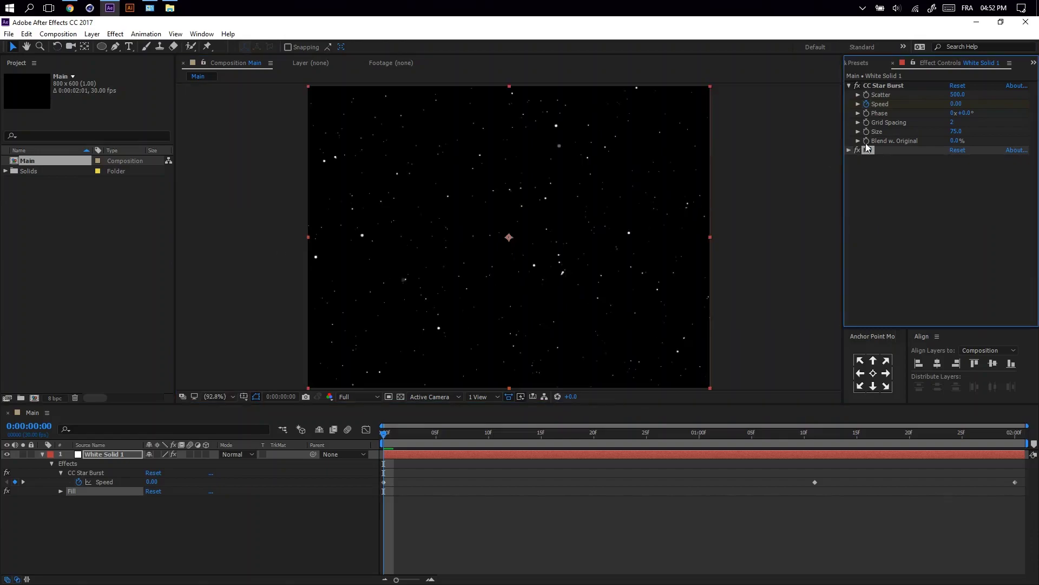
Apply the Echo effect to the star layer, found by searching 'echo'.
{"action": "left_click", "coordinate": [858, 63]}
{"action": "left_click", "coordinate": [877, 77]}
{"action": "type", "text": "ec"}
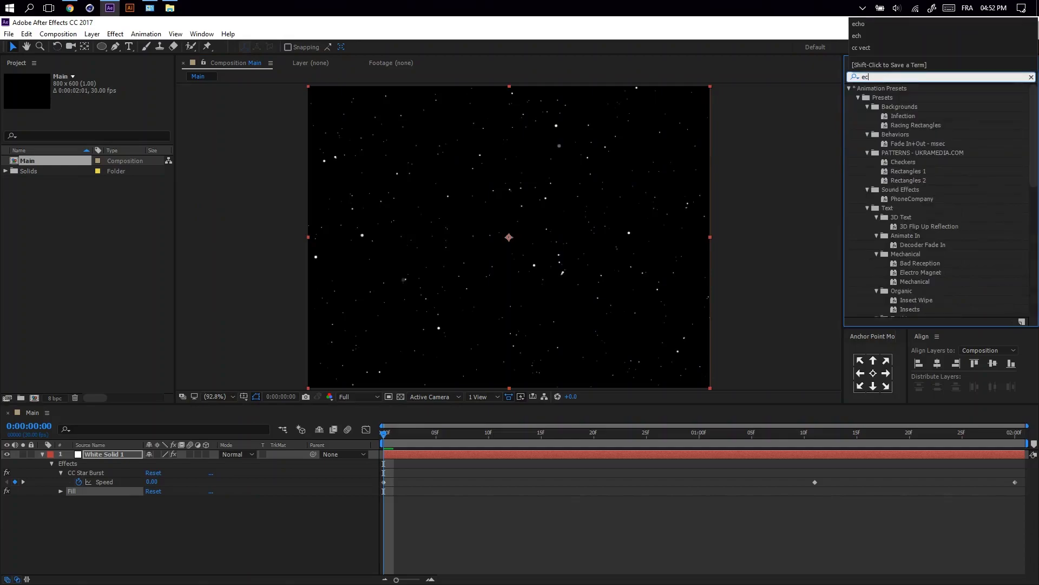
{"action": "type", "text": "ho"}
{"action": "double_click", "coordinate": [882, 115]}
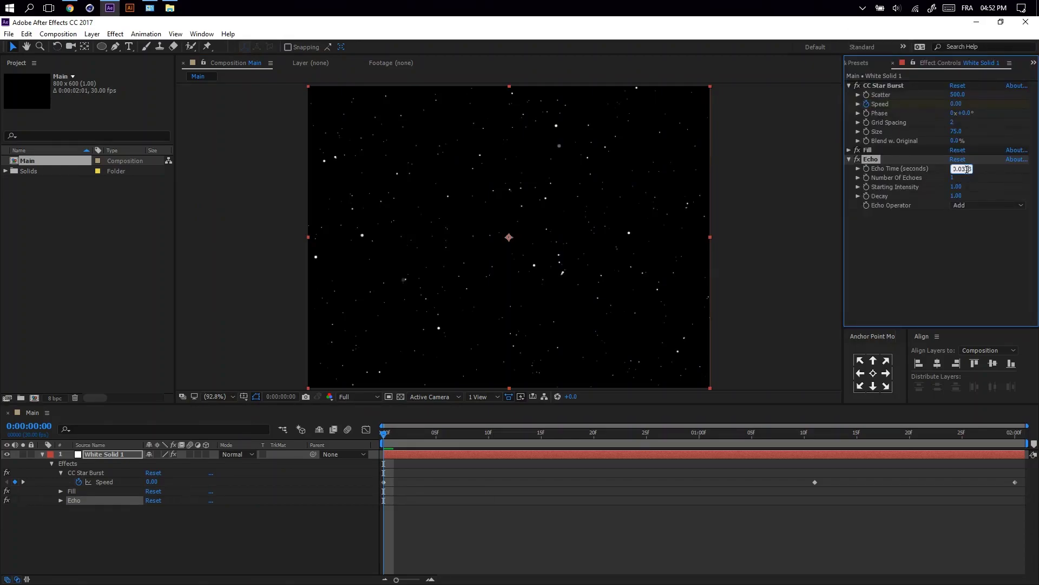
Set Echo Time to -0.002 and keyframe Number of Echoes at 0 on the first frame.
{"action": "left_click", "coordinate": [963, 169]}
{"action": "left_click", "coordinate": [963, 169]}
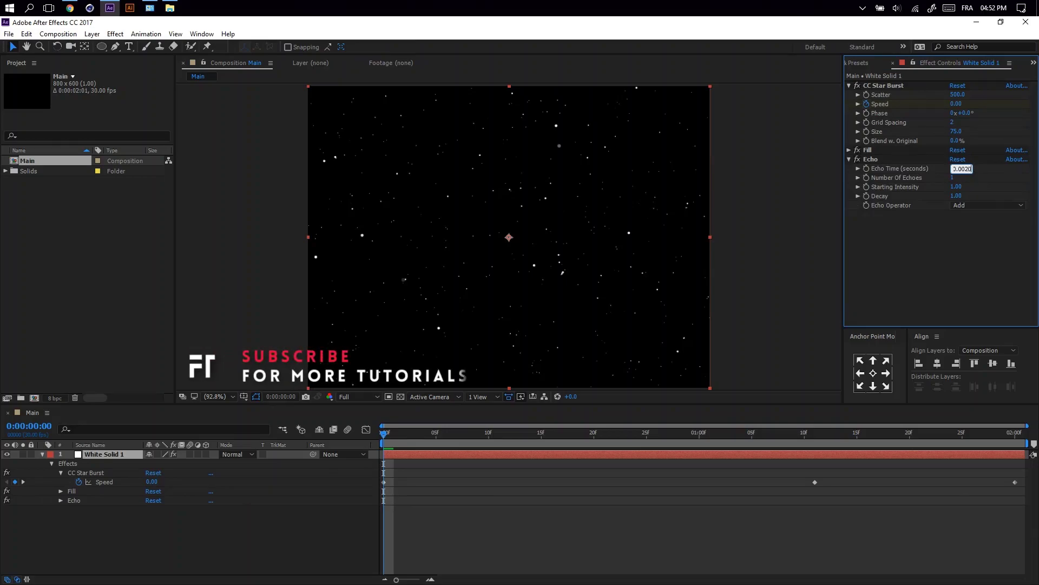
{"action": "key", "text": "Return"}
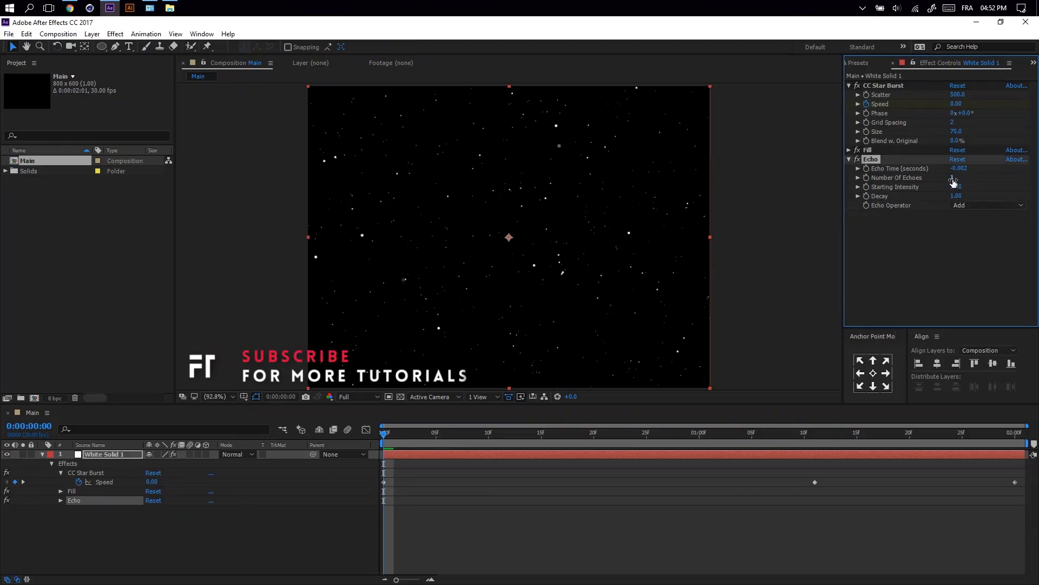
{"action": "left_click", "coordinate": [953, 178]}
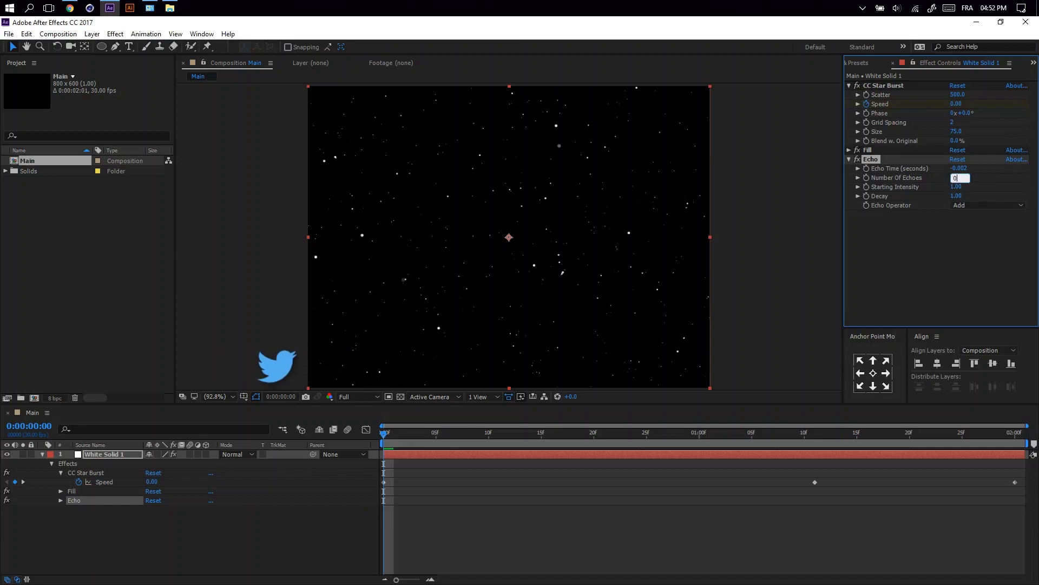
{"action": "key", "text": "Return"}
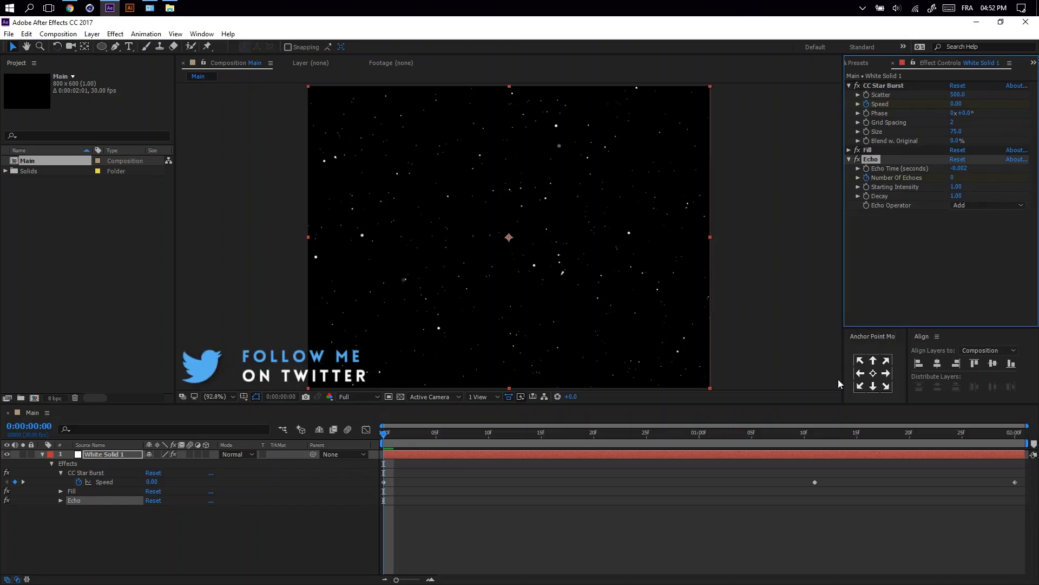
Keyframe Number of Echoes to 30 at 0:00:01:11 and 0 at the end, then preview.
{"action": "left_click", "coordinate": [815, 441]}
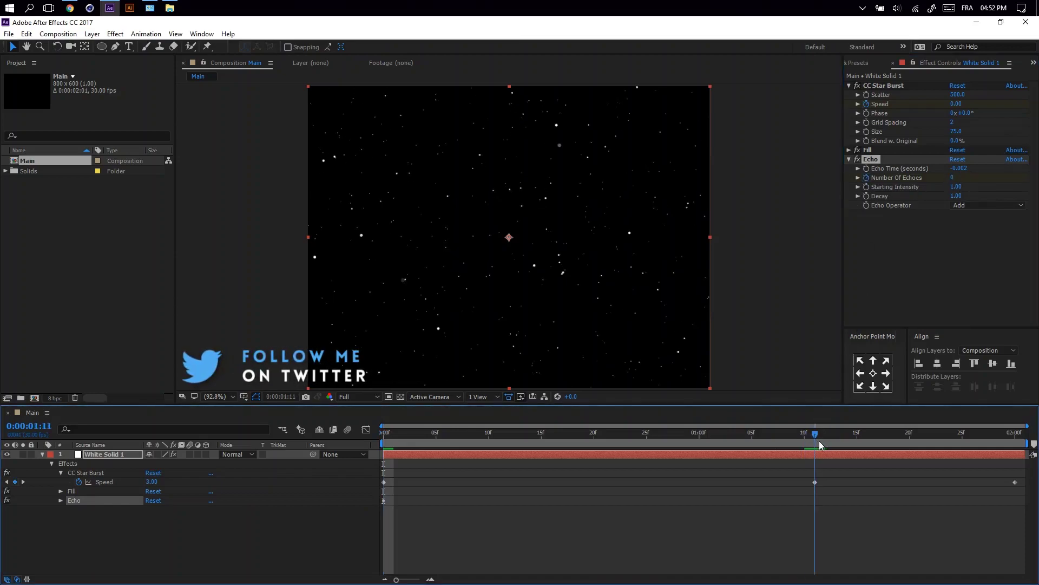
{"action": "left_click", "coordinate": [953, 177]}
{"action": "type", "text": "30"}
{"action": "key", "text": "Return"}
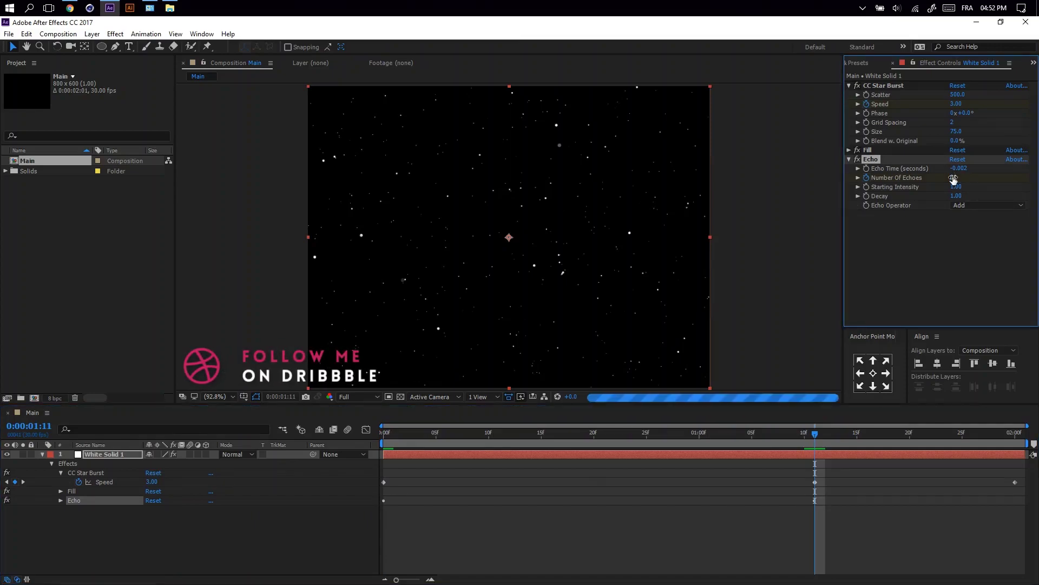
{"action": "key", "text": "End"}
{"action": "left_click", "coordinate": [957, 196]}
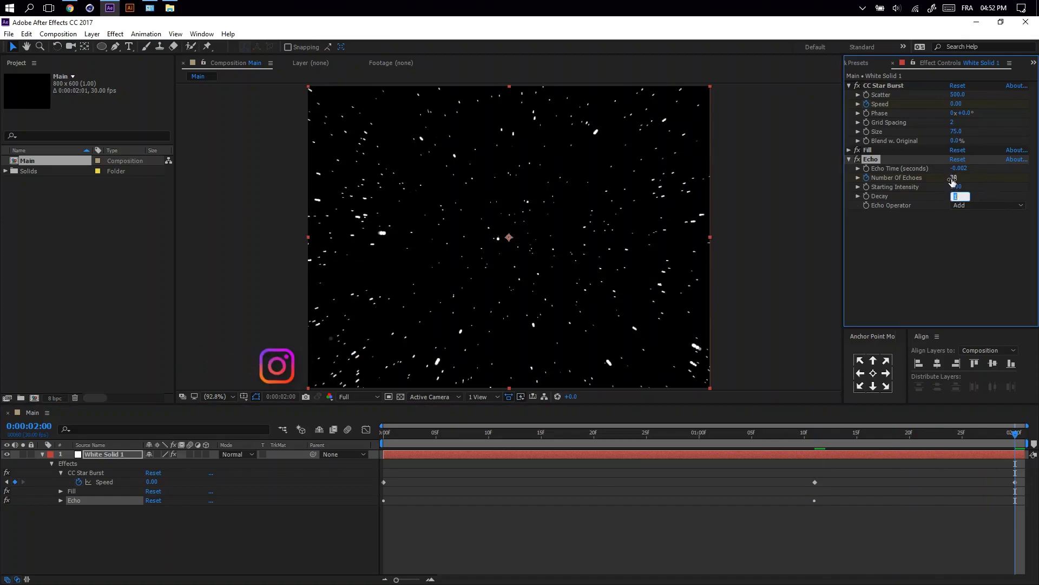
{"action": "left_click", "coordinate": [952, 177]}
{"action": "type", "text": "0"}
{"action": "key", "text": "Return"}
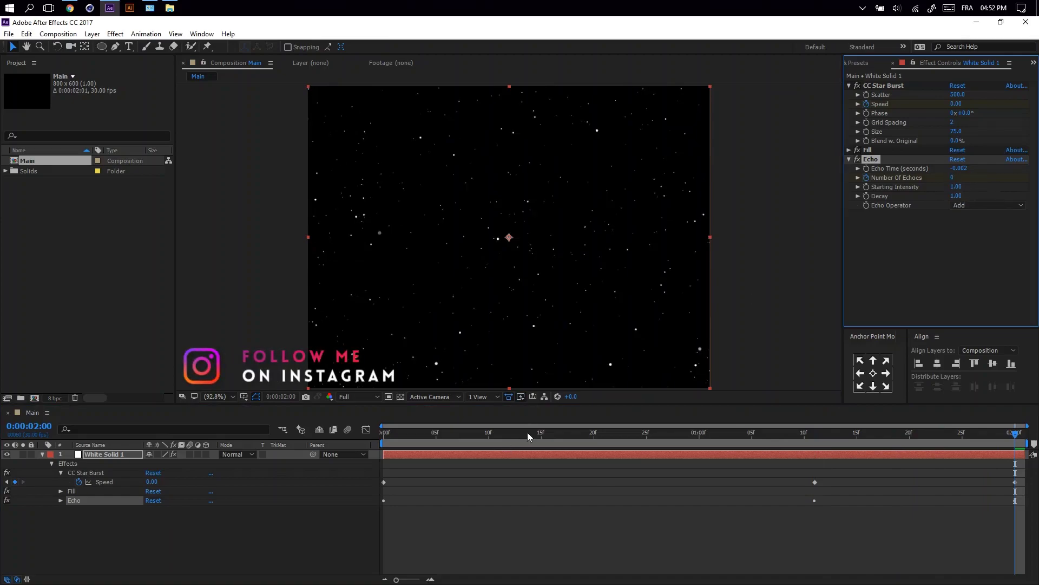
{"action": "key", "text": "space"}
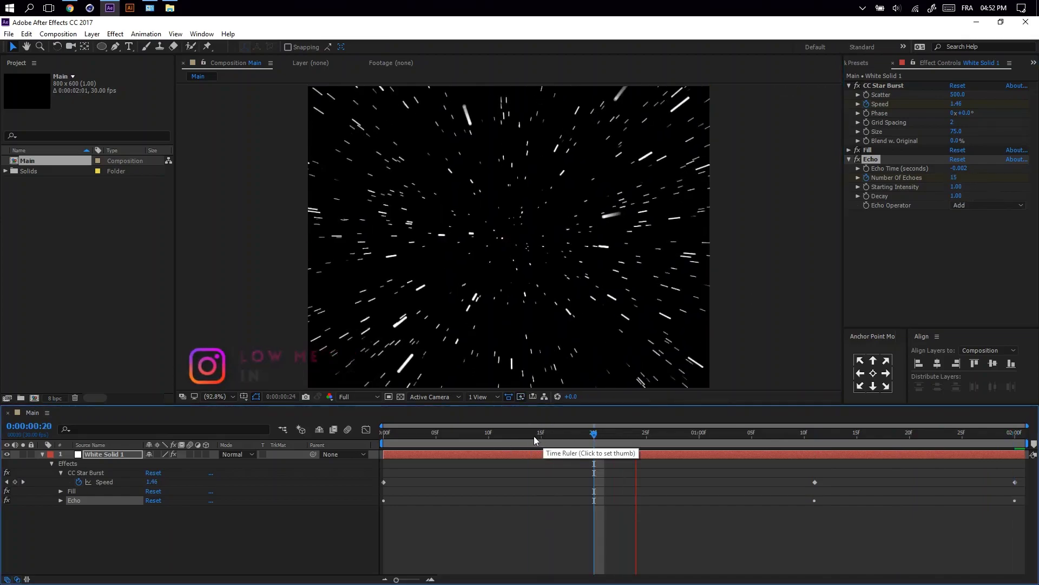
{"action": "left_click_drag", "start_coordinate": [534, 436], "coordinate": [381, 437]}
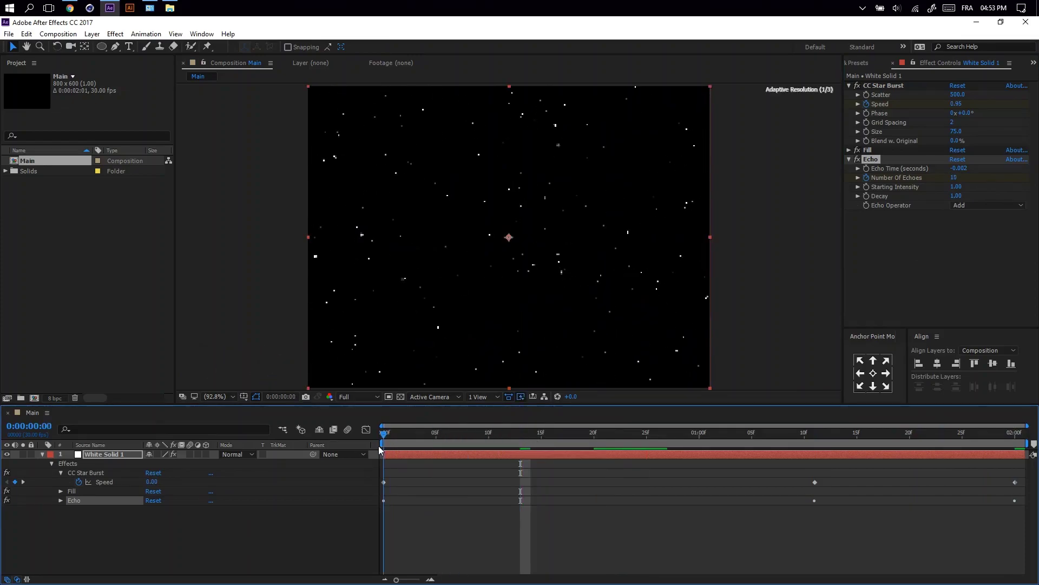
Collapse the layer's effects and preview the starfield, stopping mid-animation.
{"action": "left_click", "coordinate": [42, 456]}
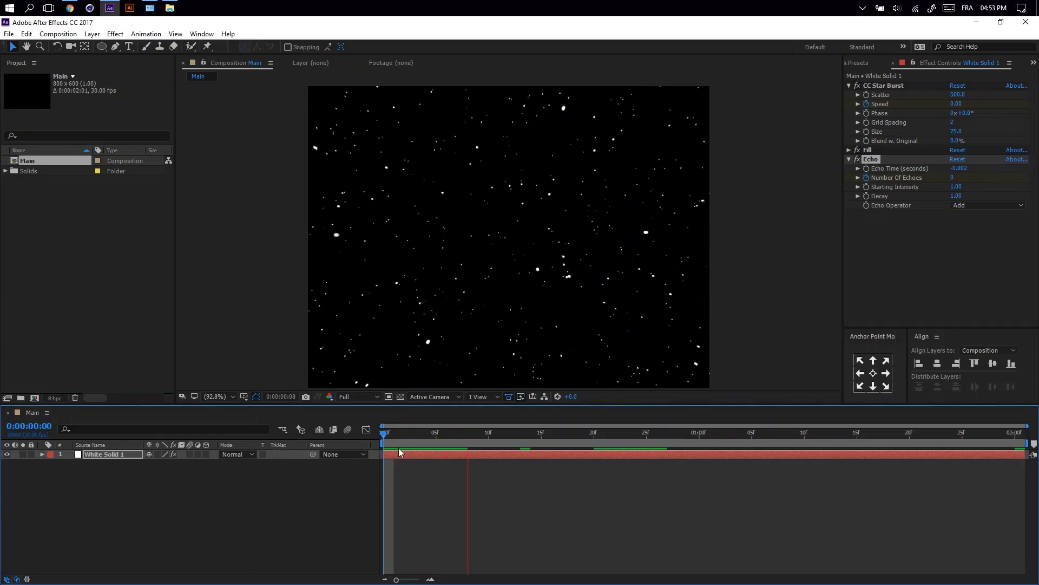
{"action": "key", "text": "space"}
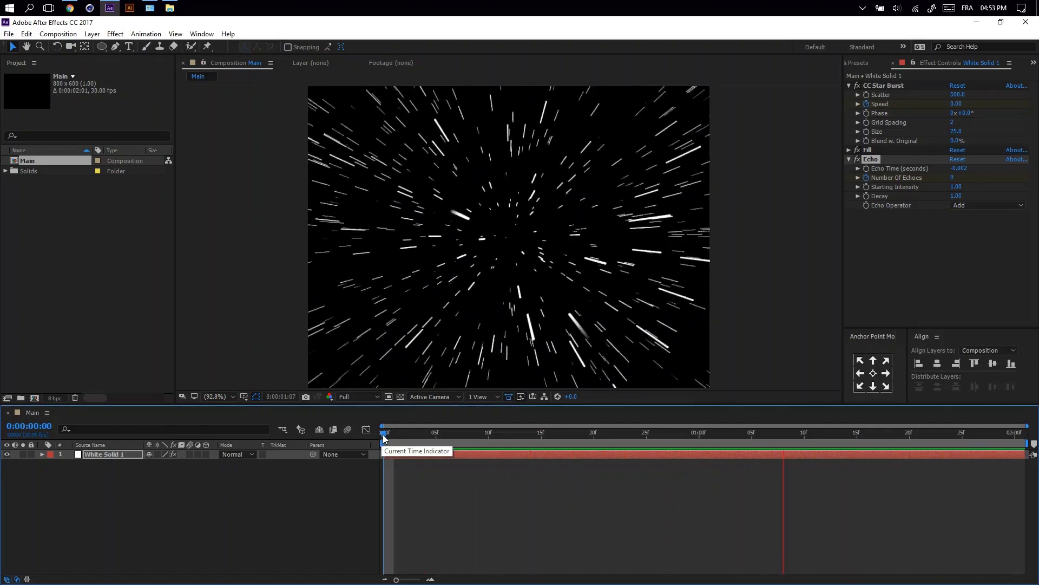
{"action": "left_click_drag", "start_coordinate": [433, 433], "coordinate": [636, 443]}
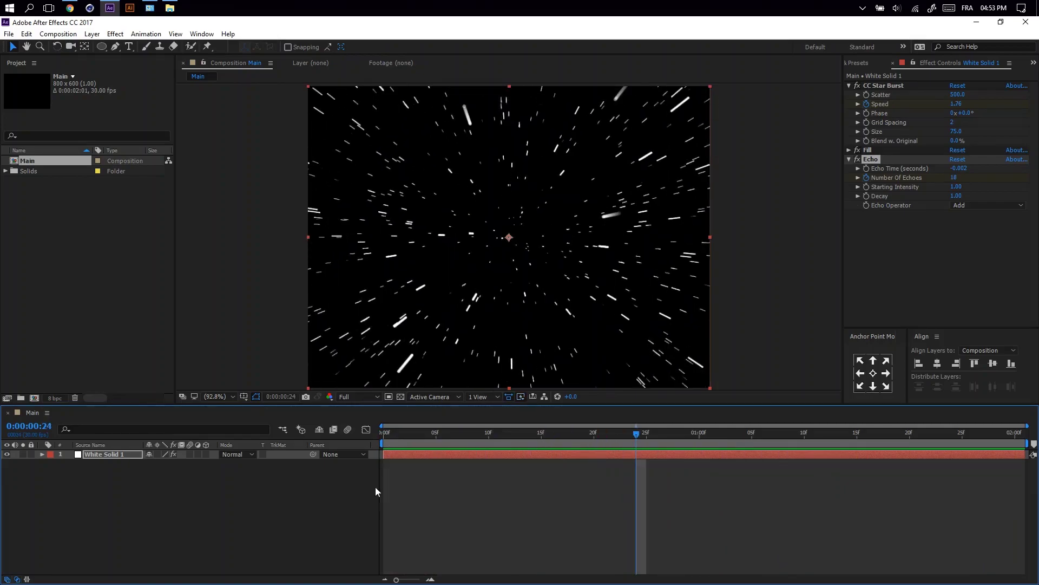
Pre-compose White Solid 1 into White Solid 1 Comp 1, moving all attributes.
{"action": "right_click", "coordinate": [125, 456]}
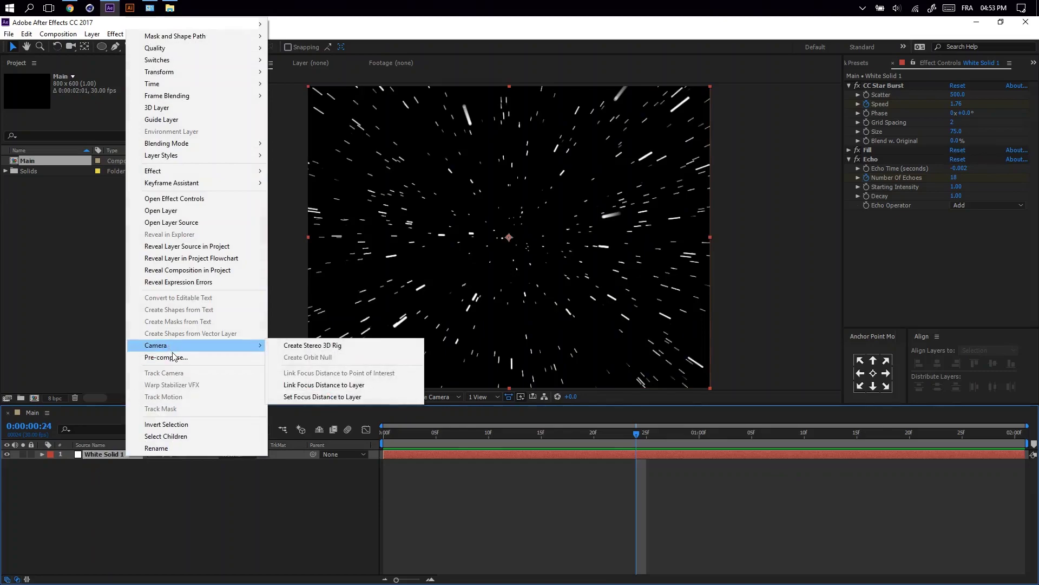
{"action": "left_click", "coordinate": [174, 357]}
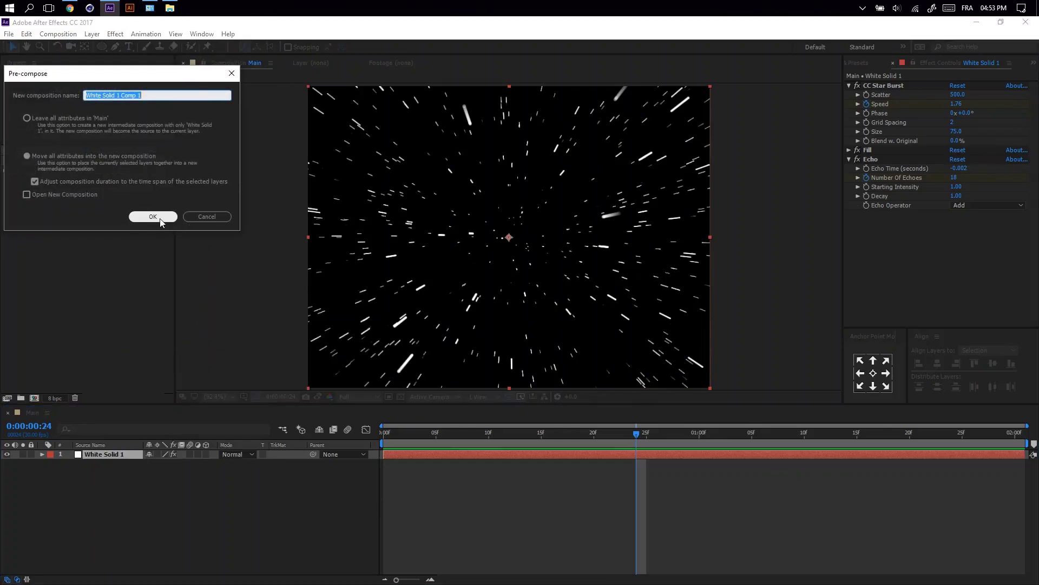
{"action": "left_click", "coordinate": [160, 219]}
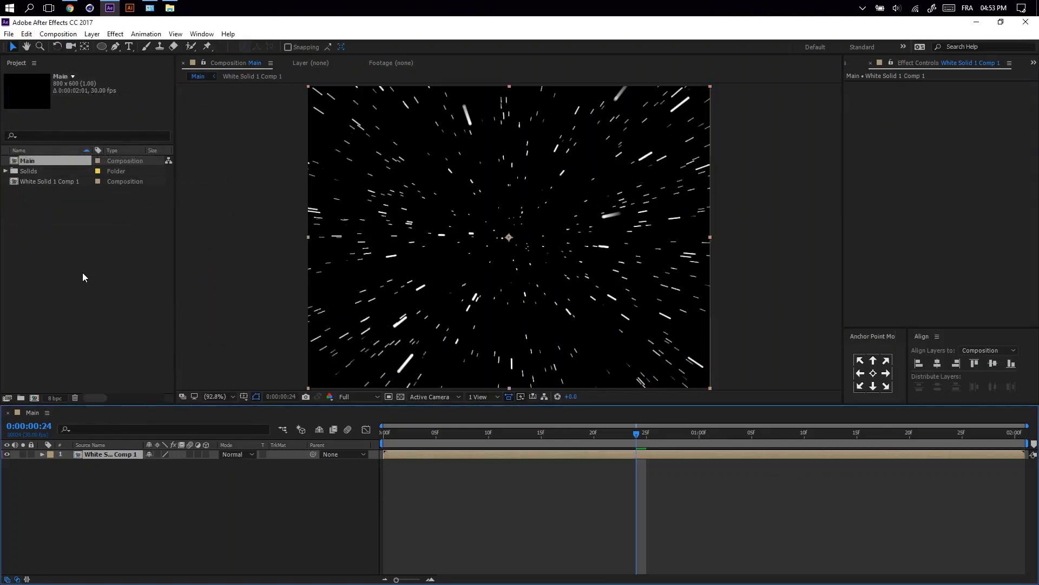
Change the Main composition's duration to 0:00:04:02 in Composition Settings.
{"action": "right_click", "coordinate": [30, 177]}
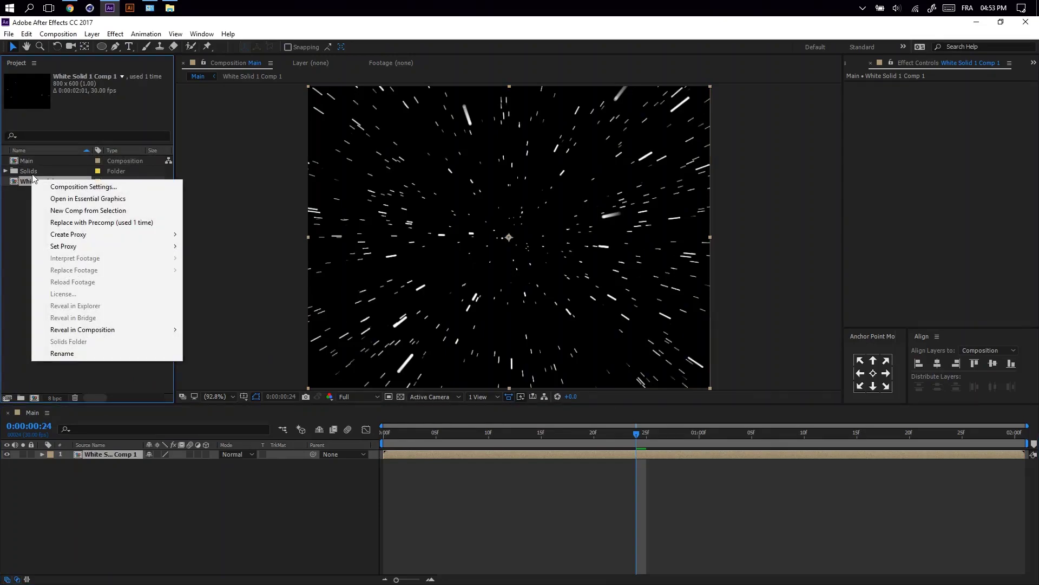
{"action": "right_click", "coordinate": [35, 158]}
{"action": "left_click", "coordinate": [70, 163]}
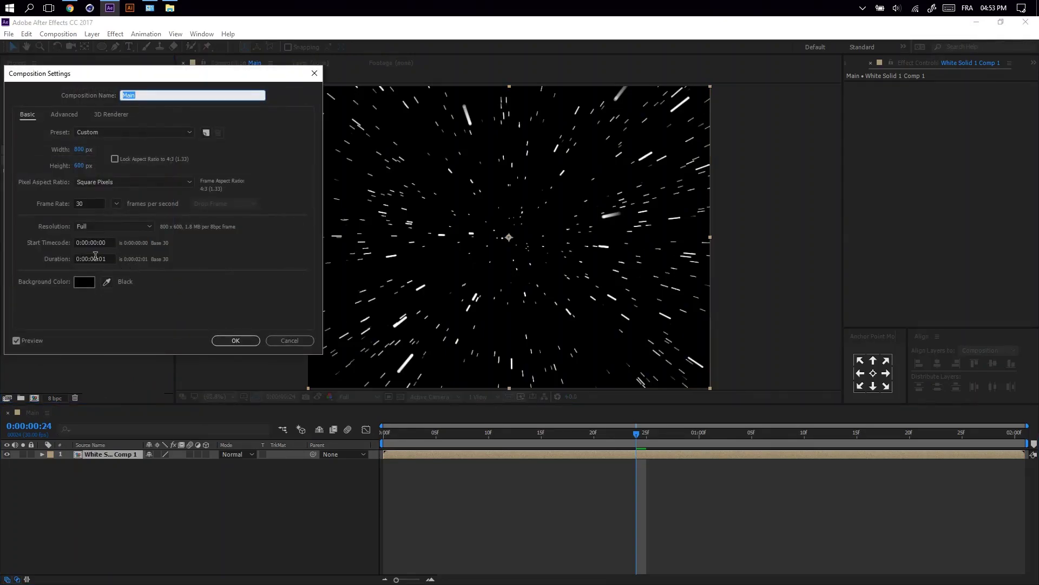
{"action": "left_click", "coordinate": [96, 259]}
{"action": "type", "text": "4"}
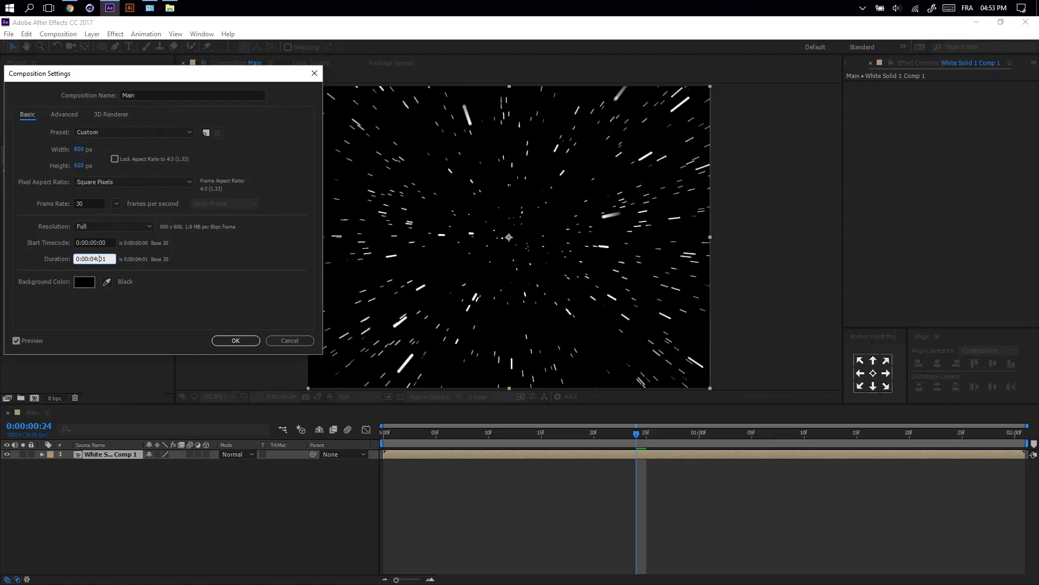
{"action": "type", "text": "2"}
{"action": "key", "text": "Return"}
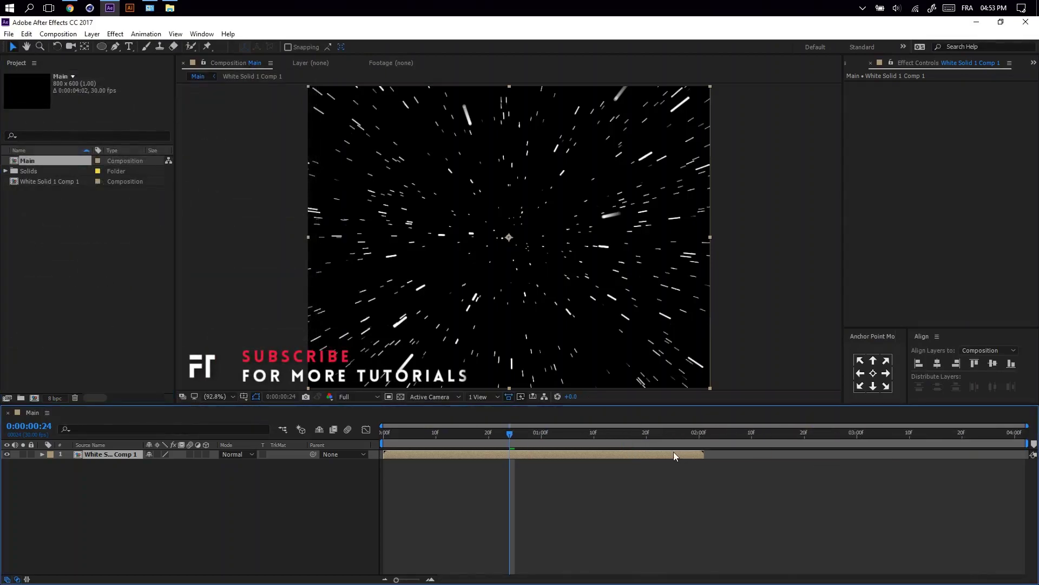
Split the star precomp at 0:00:02:01 with Ctrl+Shift+D and time-reverse the new top layer.
{"action": "left_click_drag", "start_coordinate": [673, 433], "coordinate": [704, 437]}
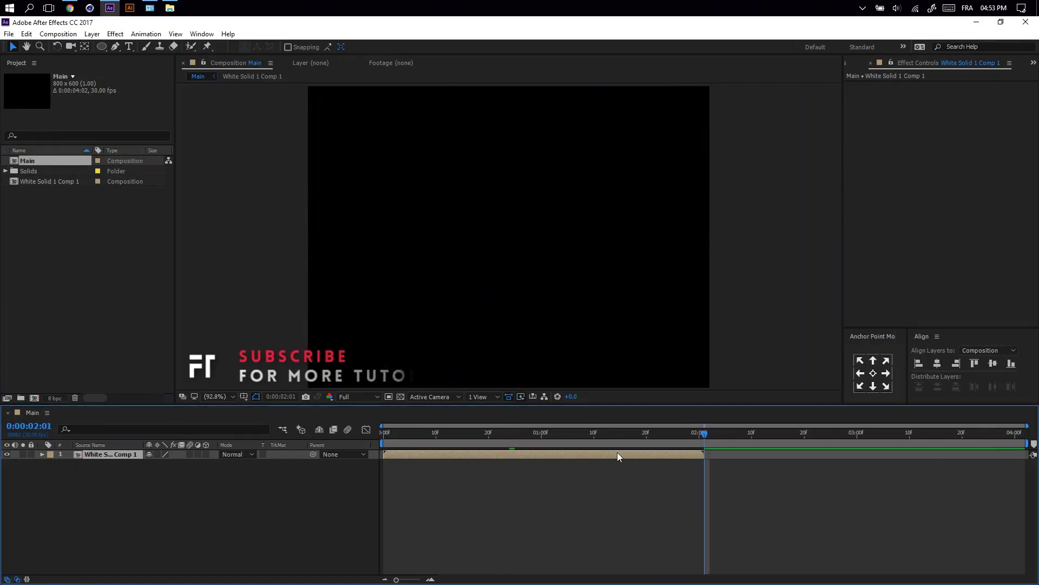
{"action": "key", "text": "ctrl+shift+d"}
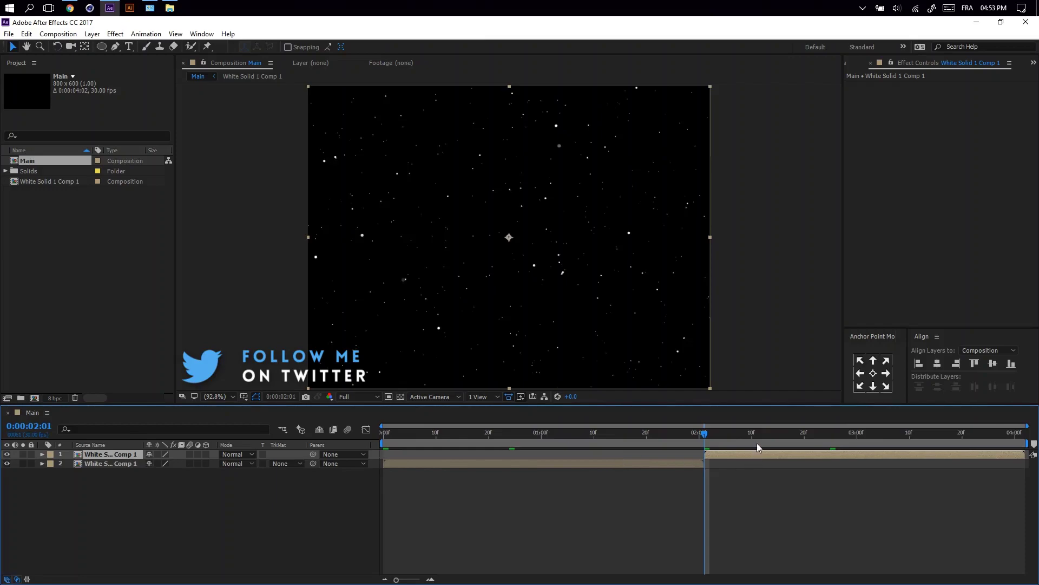
{"action": "right_click", "coordinate": [739, 450]}
{"action": "mouse_move", "coordinate": [774, 212]}
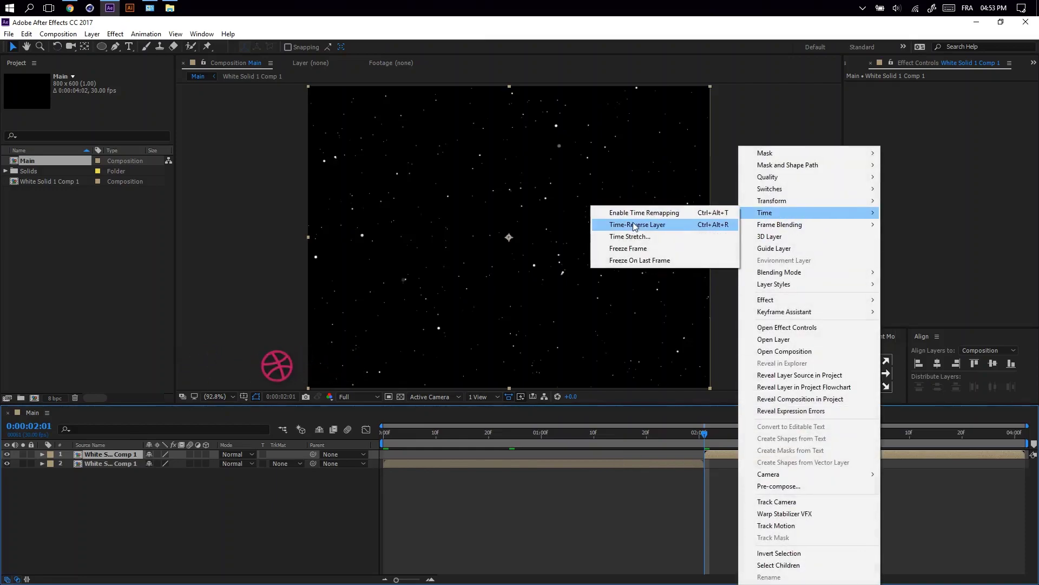
{"action": "left_click", "coordinate": [631, 224]}
Scrub to check the reversed star streaks around 0:00:01:13, then select the first-half layer.
{"action": "left_click_drag", "start_coordinate": [704, 436], "coordinate": [813, 443]}
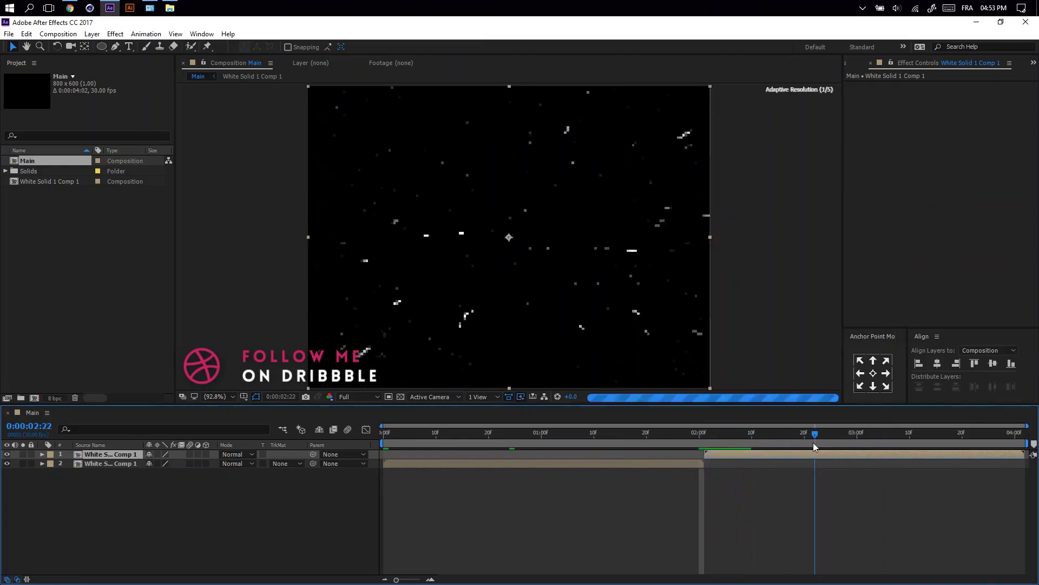
{"action": "left_click", "coordinate": [610, 433]}
{"action": "left_click", "coordinate": [511, 461]}
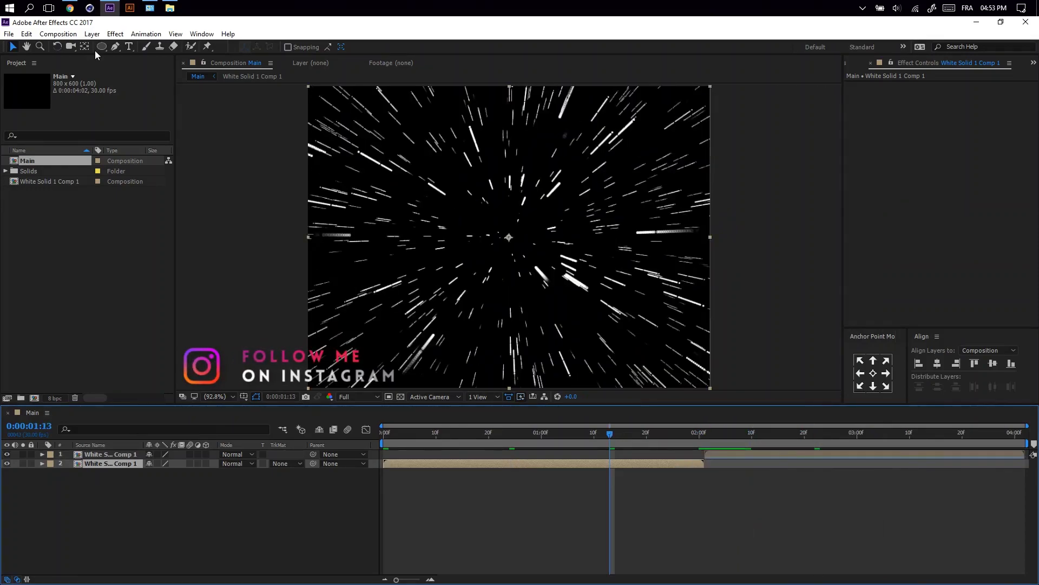
Draw a circular ellipse mask at the starfield centre and set its mode to Subtract.
{"action": "key", "text": "q"}
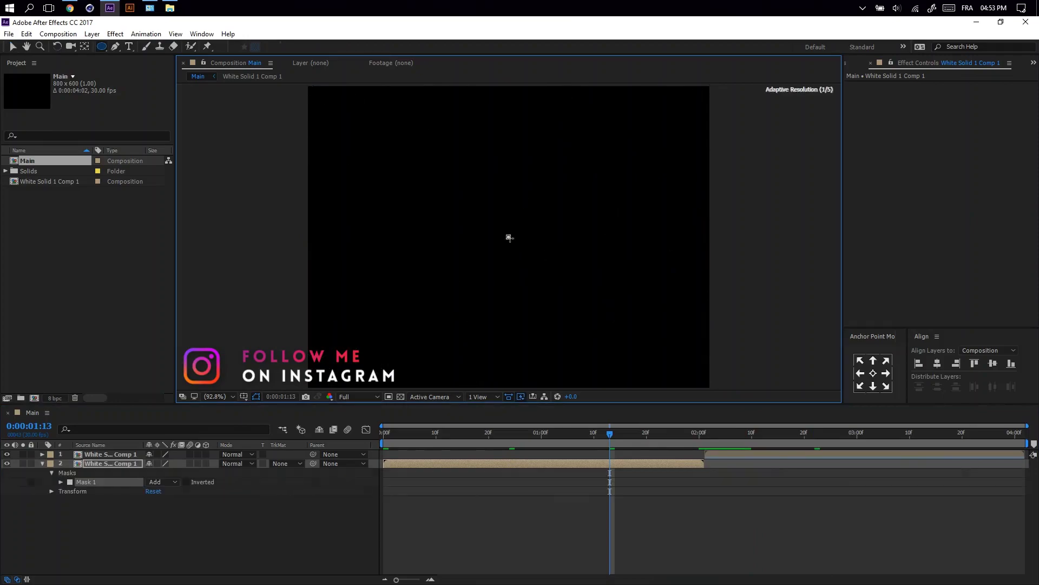
{"action": "left_click_drag", "start_coordinate": [509, 237], "coordinate": [550, 277]}
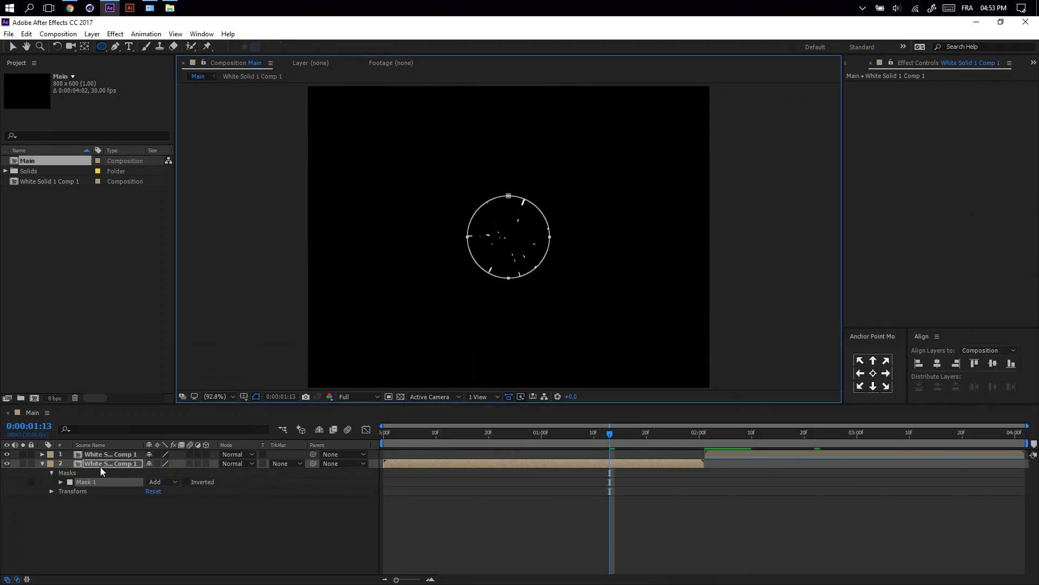
{"action": "left_click", "coordinate": [152, 482]}
{"action": "left_click", "coordinate": [171, 514]}
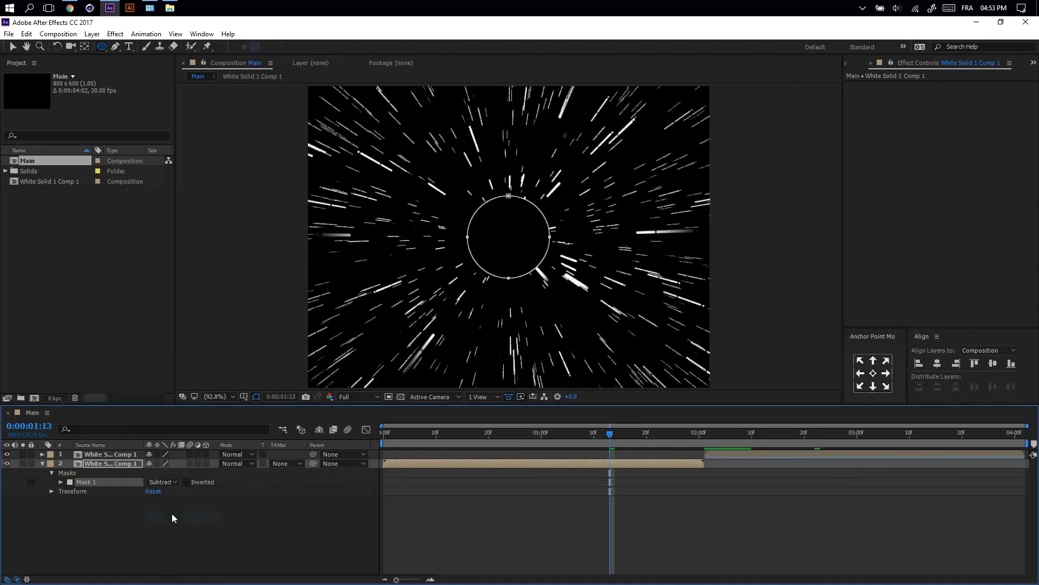
Set the mask feather to 150 pixels.
{"action": "key", "text": "f"}
{"action": "left_click", "coordinate": [160, 481]}
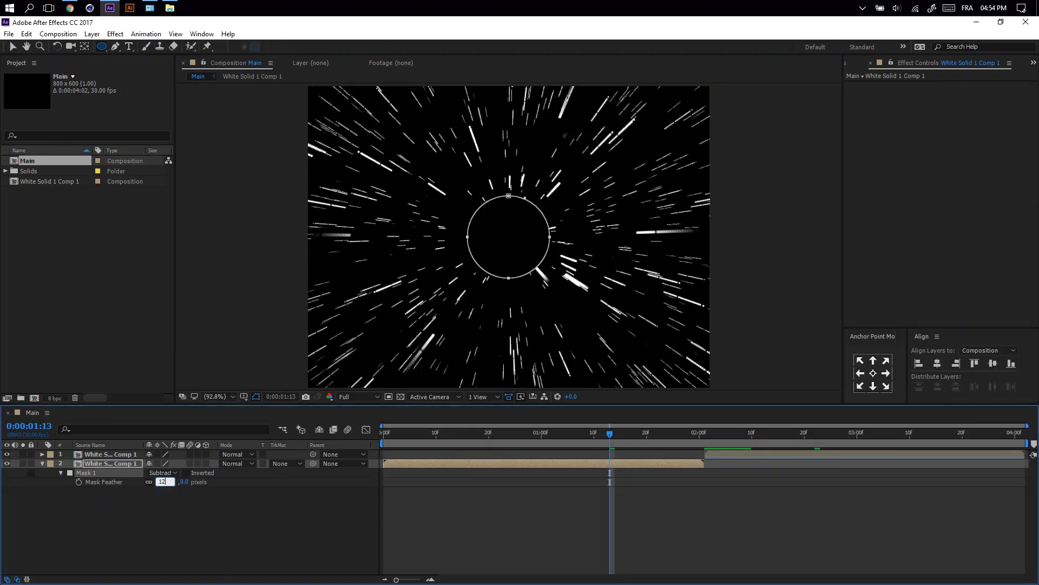
{"action": "type", "text": "5"}
{"action": "key", "text": "Return"}
{"action": "left_click", "coordinate": [160, 482]}
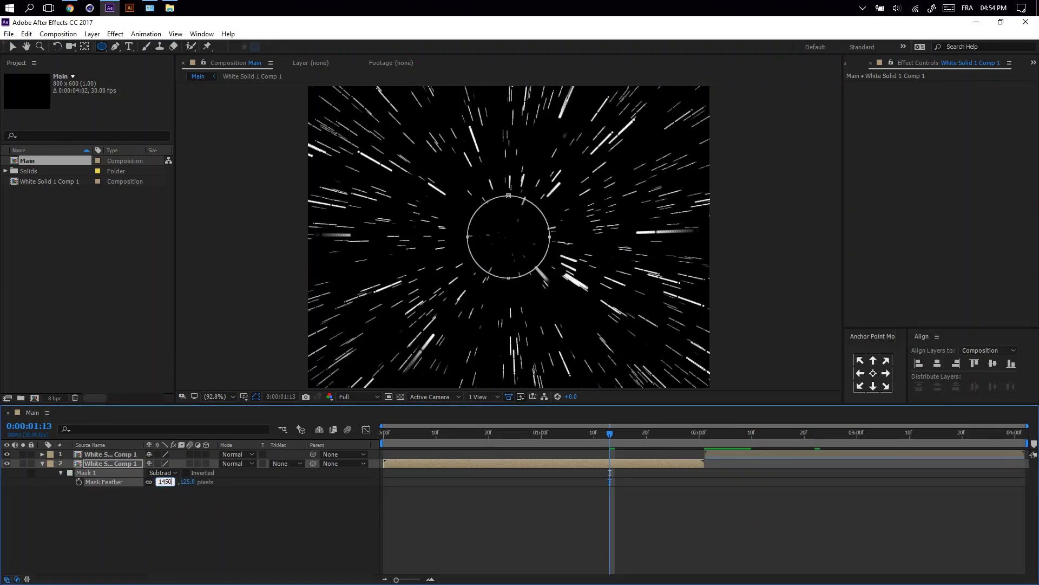
{"action": "key", "text": "Return"}
{"action": "key", "text": "v"}
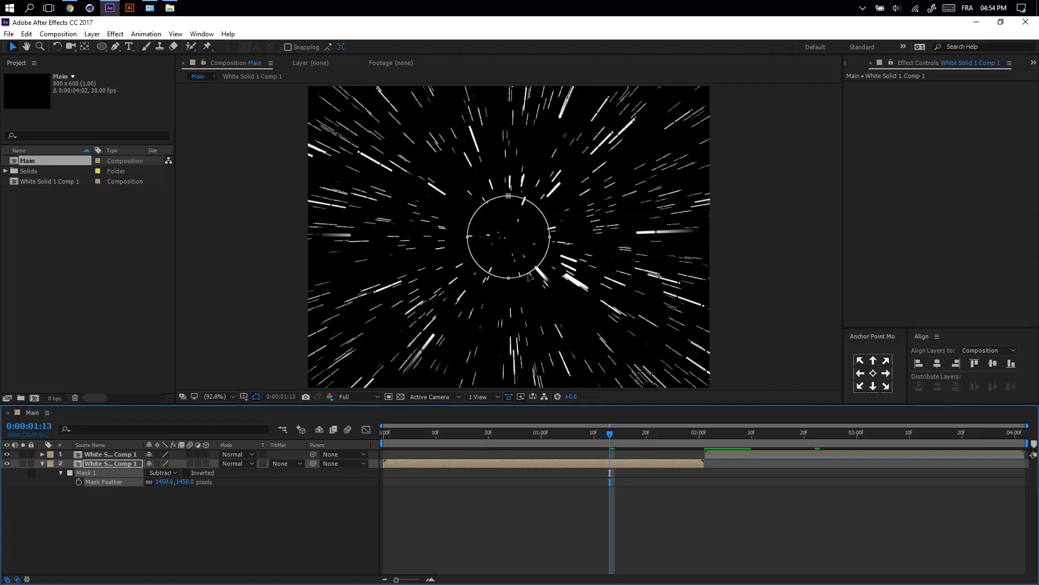
{"action": "type", "text": "50"}
{"action": "key", "text": "Return"}
Enlarge the circular mask around the centre with Free Transform.
{"action": "left_click", "coordinate": [513, 279]}
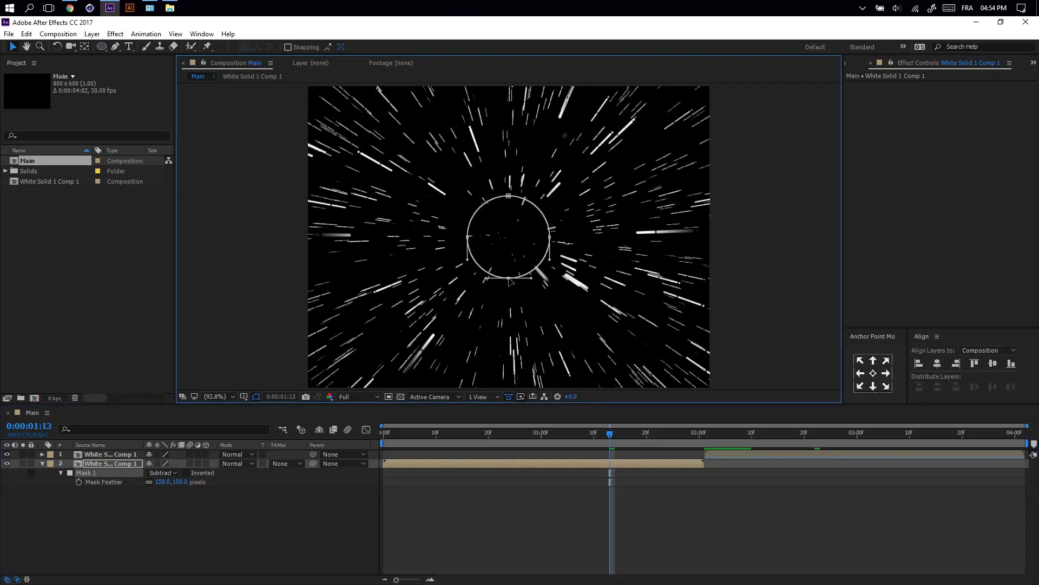
{"action": "double_click", "coordinate": [509, 279]}
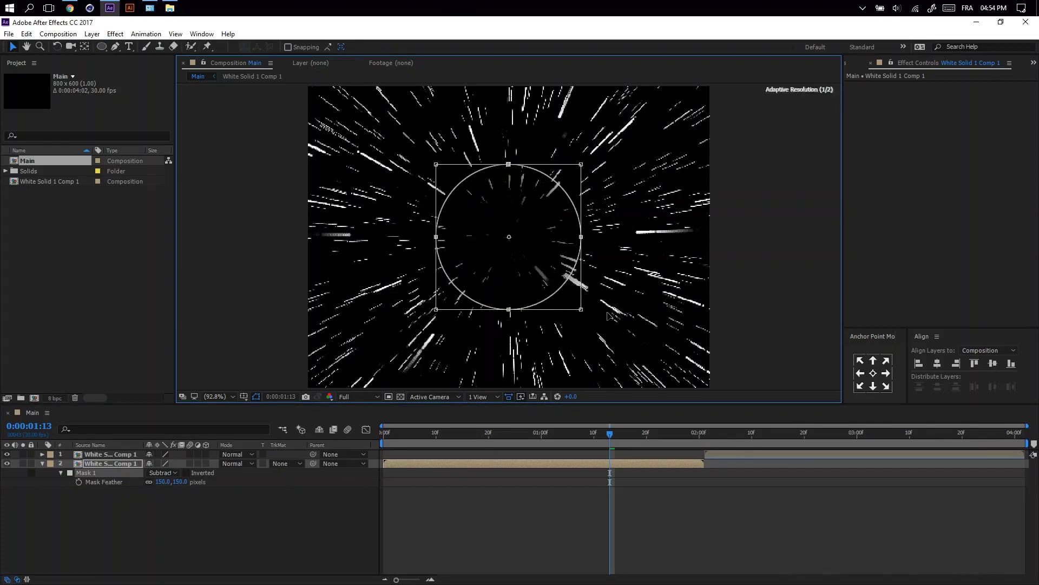
{"action": "left_click_drag", "start_coordinate": [550, 278], "coordinate": [599, 327]}
{"action": "left_click", "coordinate": [118, 512]}
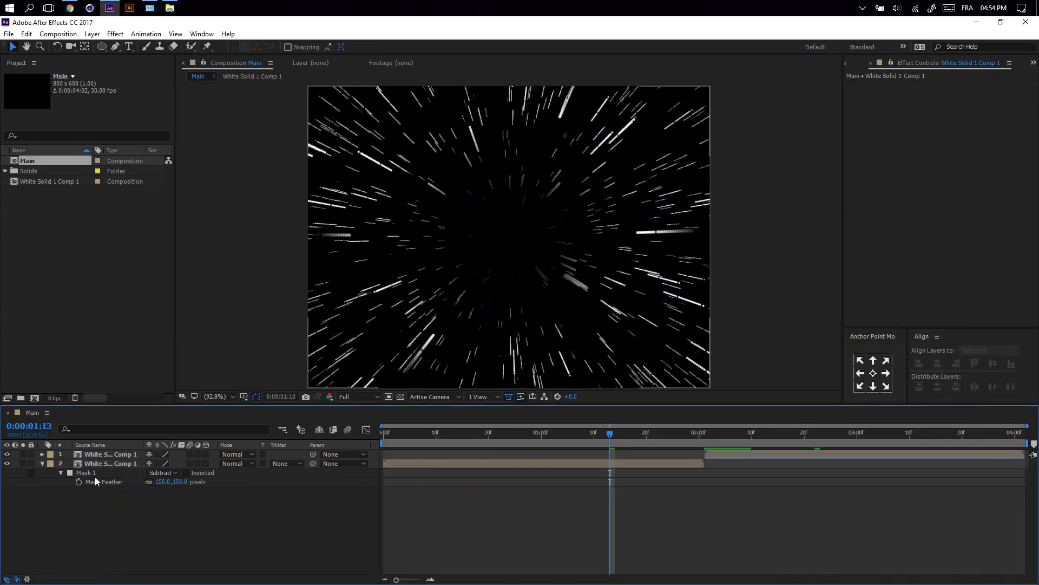
{"action": "left_click", "coordinate": [778, 434]}
{"action": "left_click", "coordinate": [772, 454]}
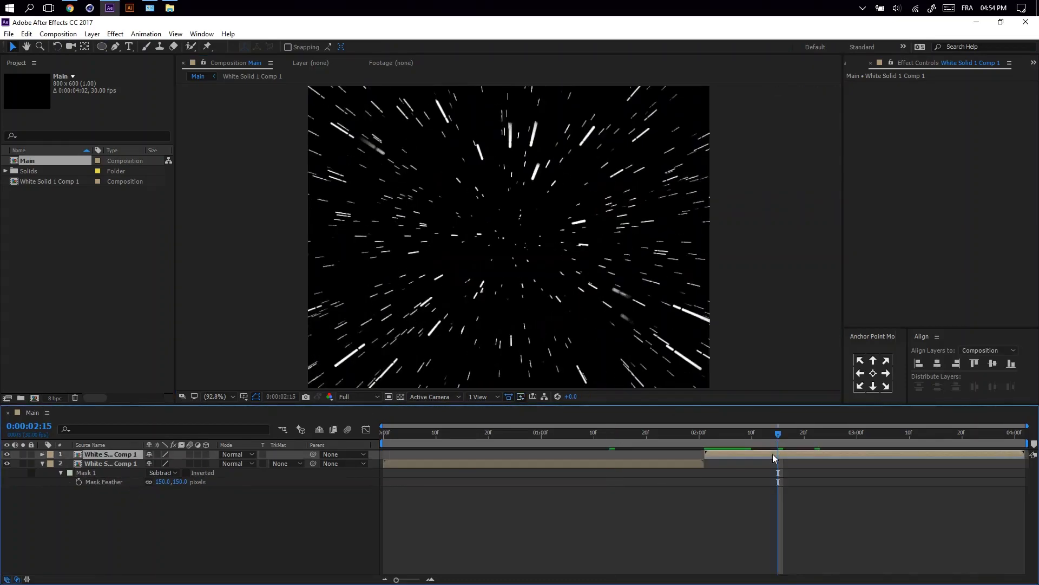
{"action": "key", "text": "space"}
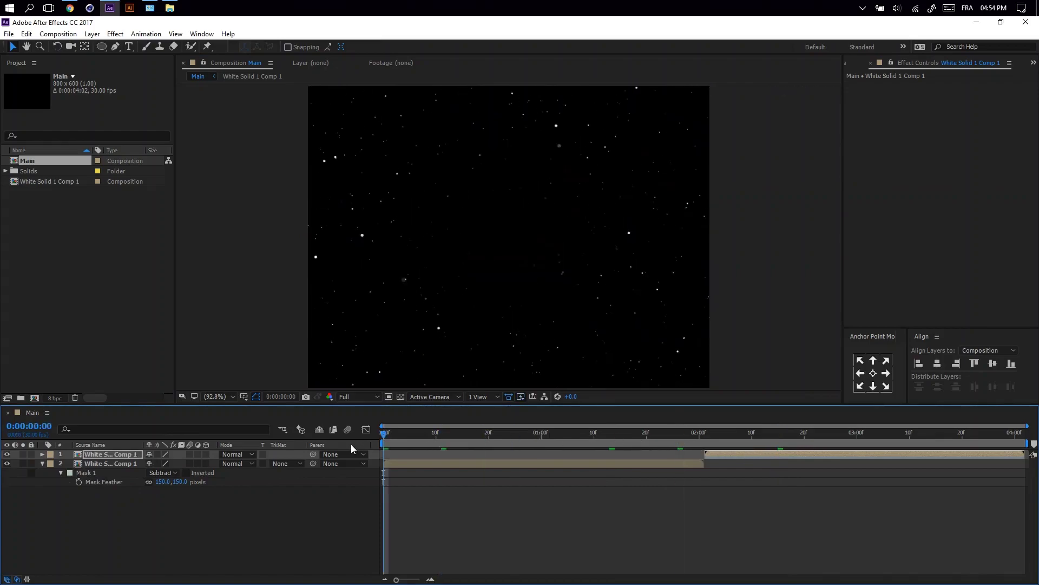